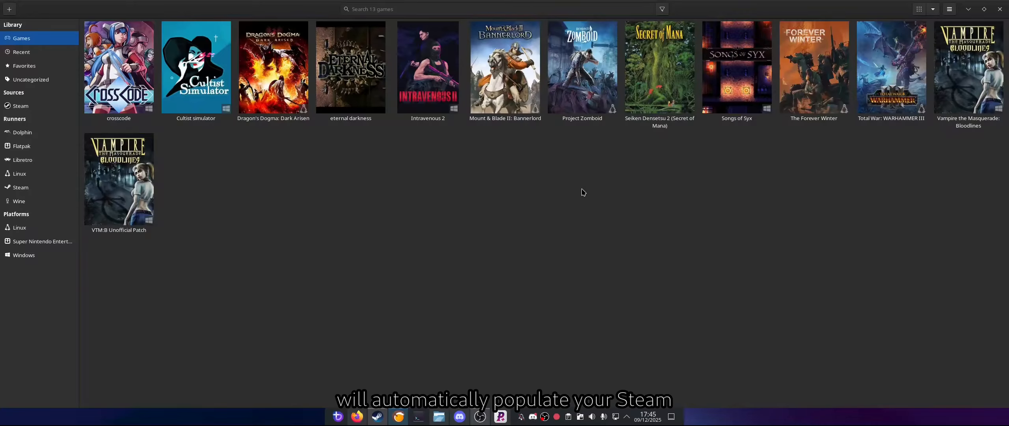
# Step: Open the Lutris preferences and examine which game store sources can be integrated into the library
pyautogui.click(949, 11)
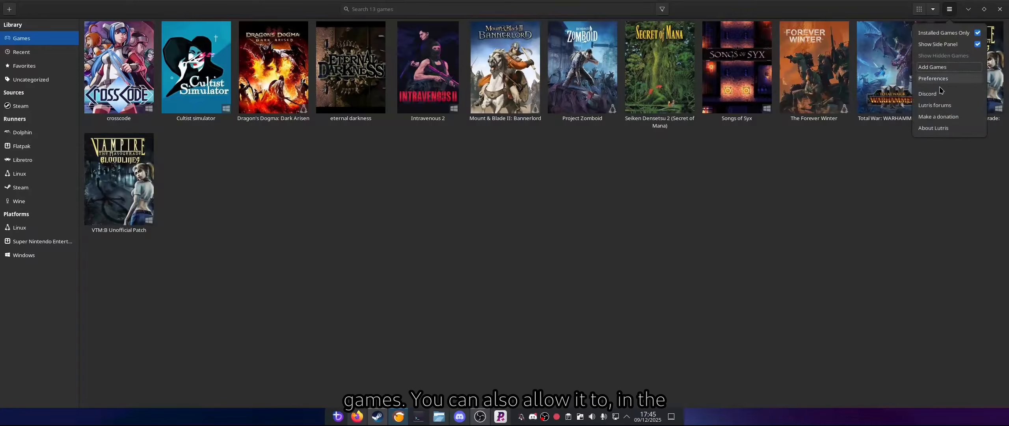
pyautogui.click(939, 80)
pyautogui.click(329, 143)
pyautogui.scroll(-5, 474, 210)
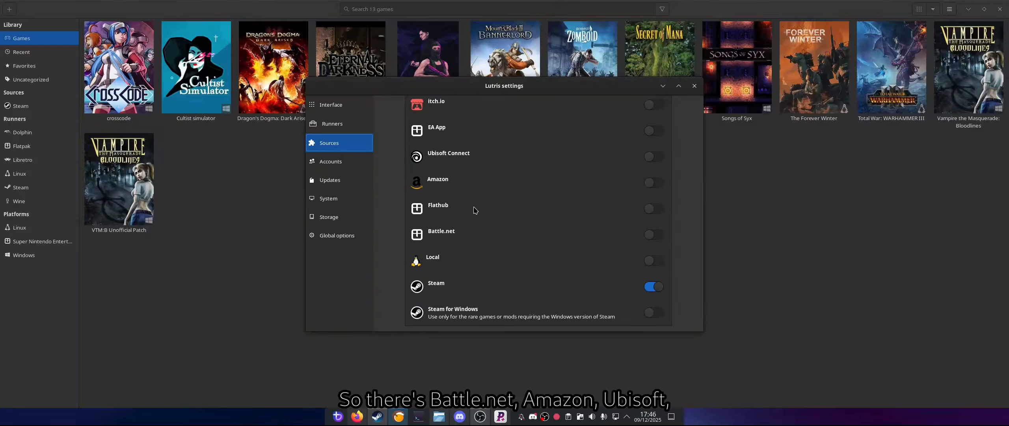
pyautogui.scroll(5, 473, 189)
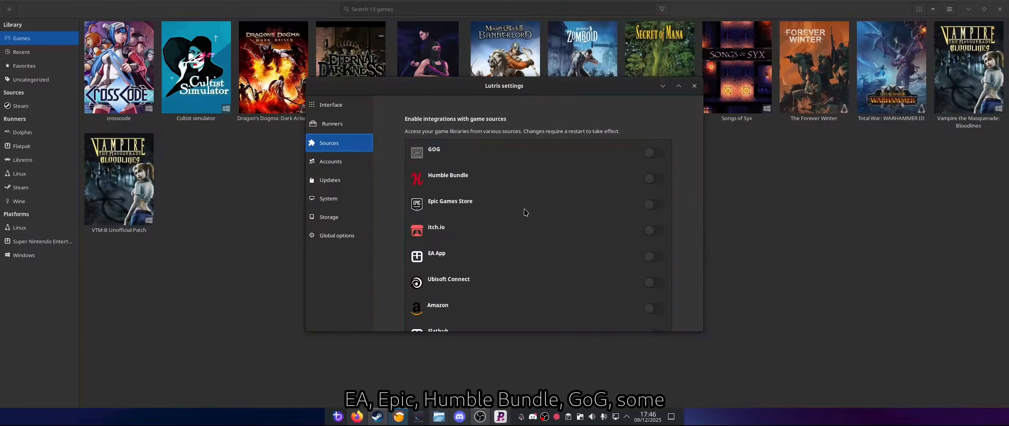
# Step: Find Wine among the available runners and select wine-ge-8-26-x86_64 (default) as its Wine version
pyautogui.click(332, 124)
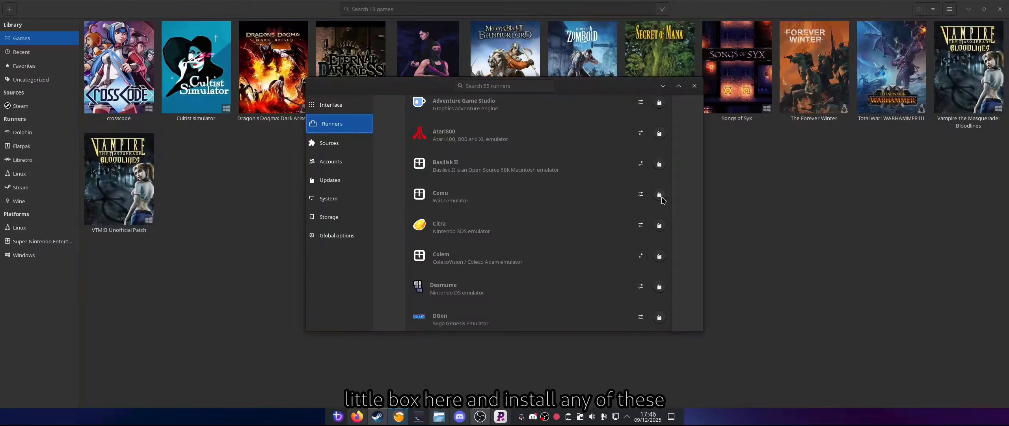
pyautogui.scroll(-3, 596, 203)
pyautogui.scroll(-20, 593, 201)
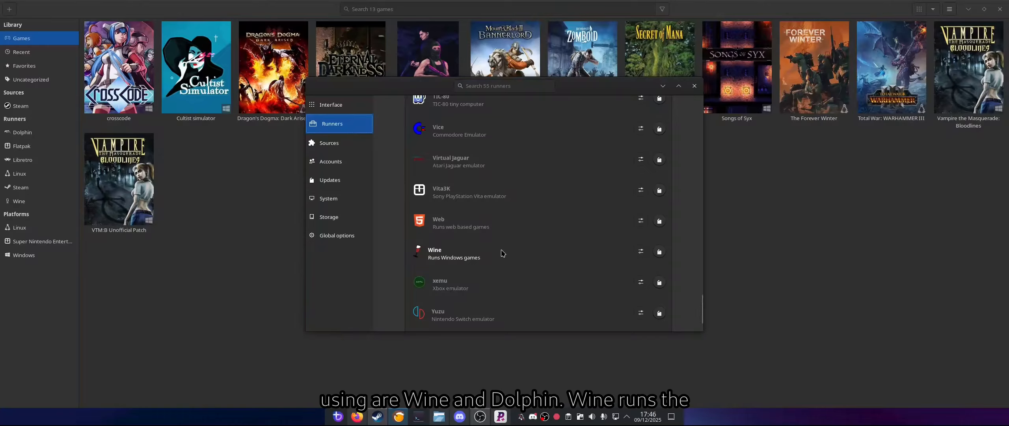
pyautogui.click(641, 254)
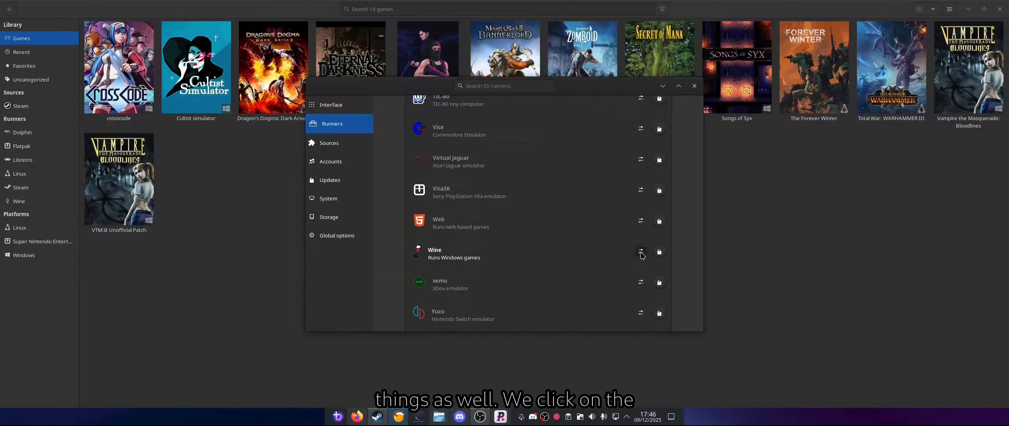
pyautogui.click(592, 123)
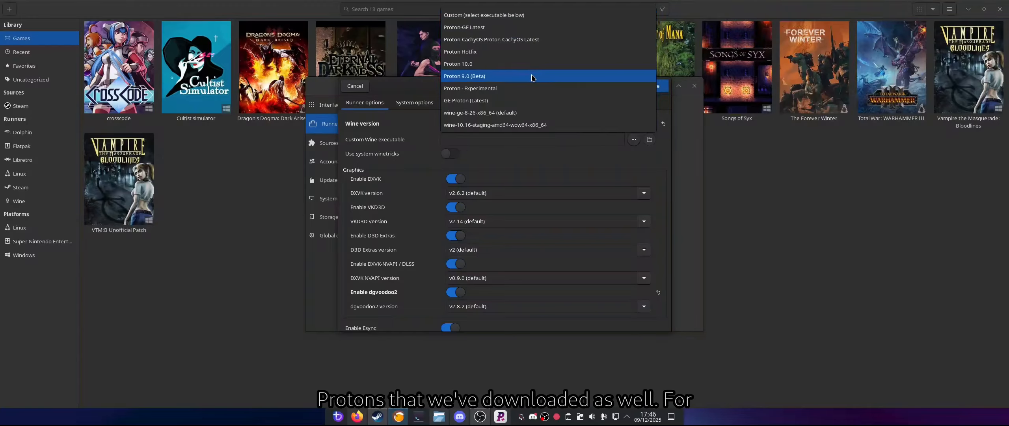
pyautogui.click(535, 116)
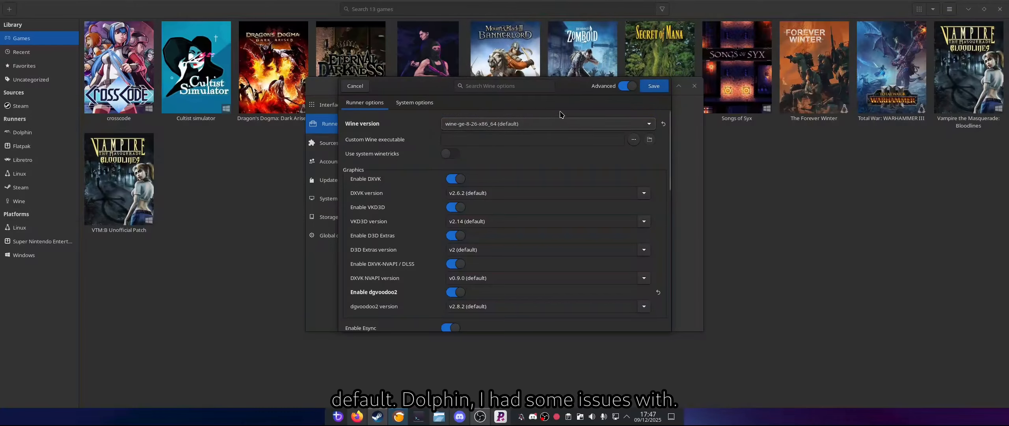
pyautogui.click(629, 89)
# Step: Check the Dolphin runner's custom executable path, save its options and close the settings
pyautogui.scroll(10, 557, 157)
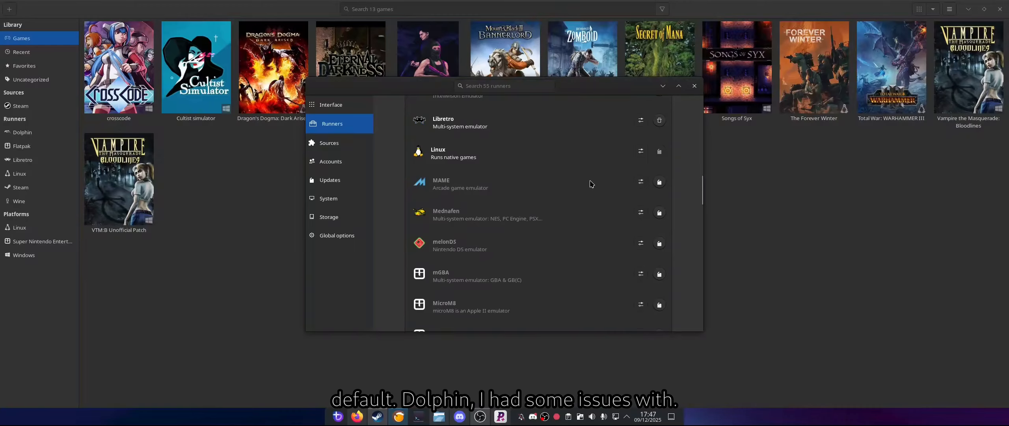
pyautogui.scroll(-4, 587, 184)
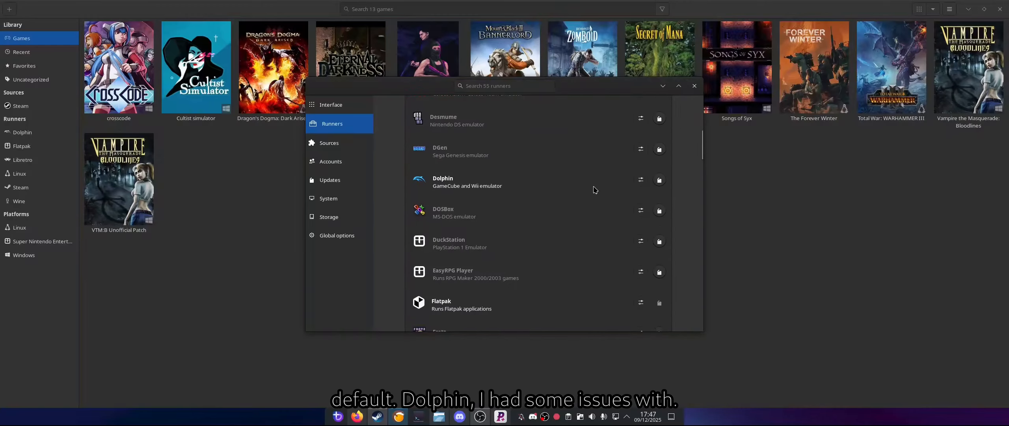
pyautogui.click(641, 181)
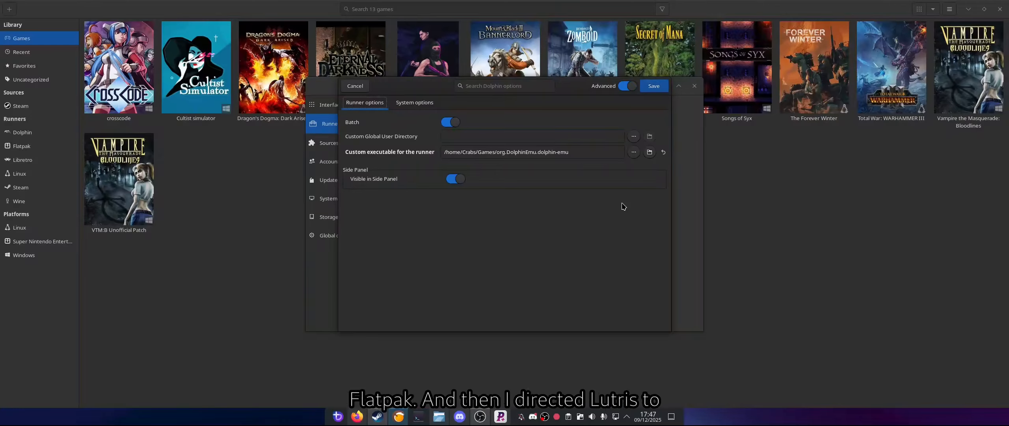
pyautogui.click(654, 86)
pyautogui.click(694, 86)
# Step: Run the Dolphin emulator on its own, look through its listed games and close it
pyautogui.click(64, 132)
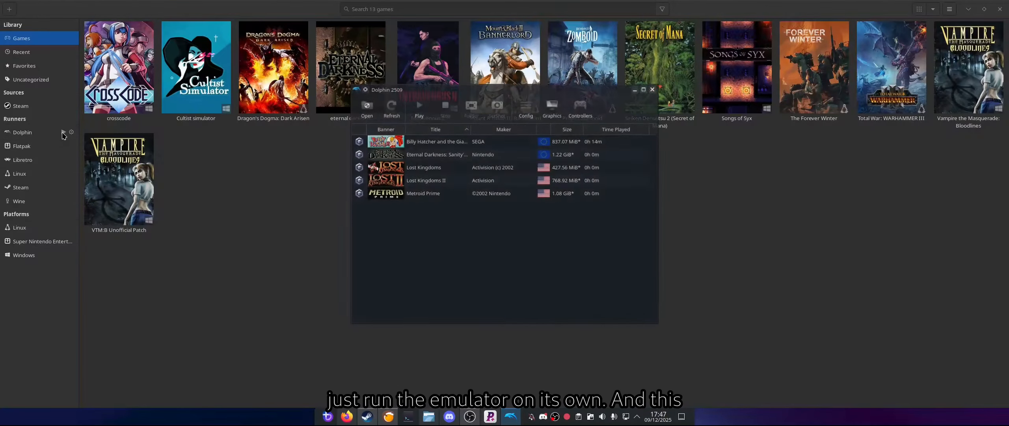
pyautogui.click(487, 137)
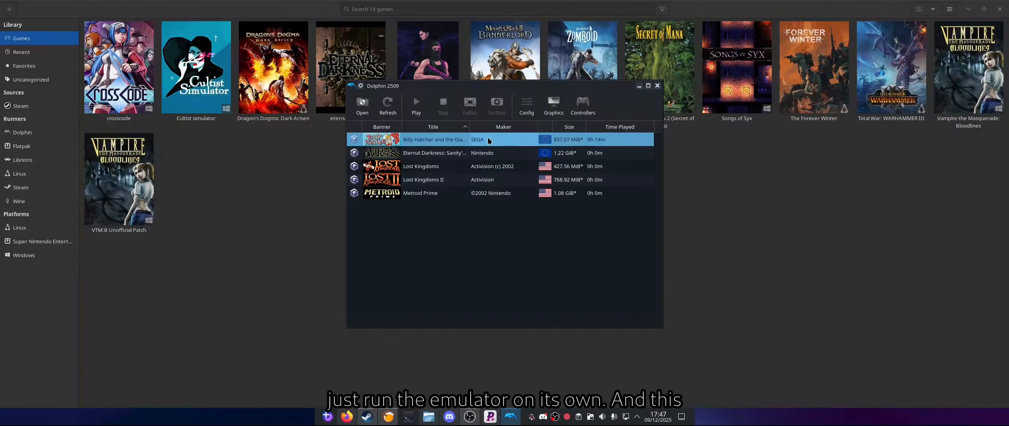
pyautogui.click(442, 170)
pyautogui.click(434, 181)
pyautogui.click(429, 195)
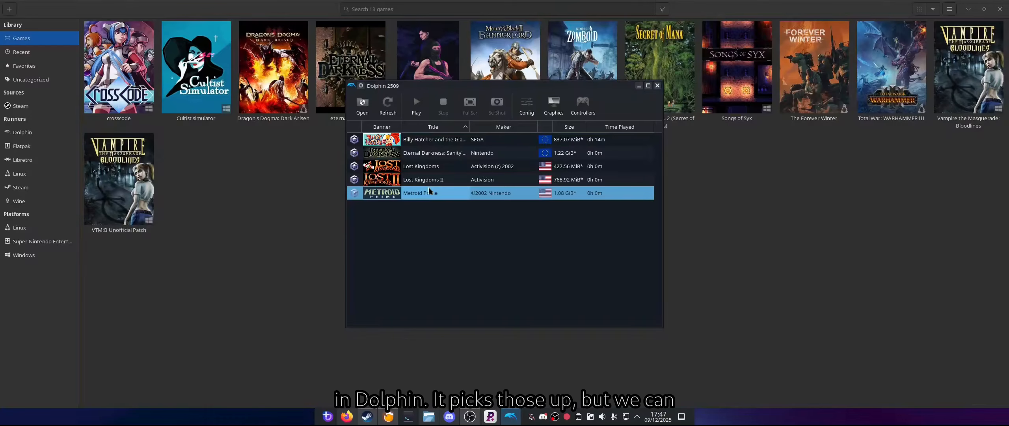
pyautogui.click(657, 86)
# Step: Import the ROM Castlevania - Dracula X.smc from Games/Emulator/Roms into the library and close the import window
pyautogui.click(9, 8)
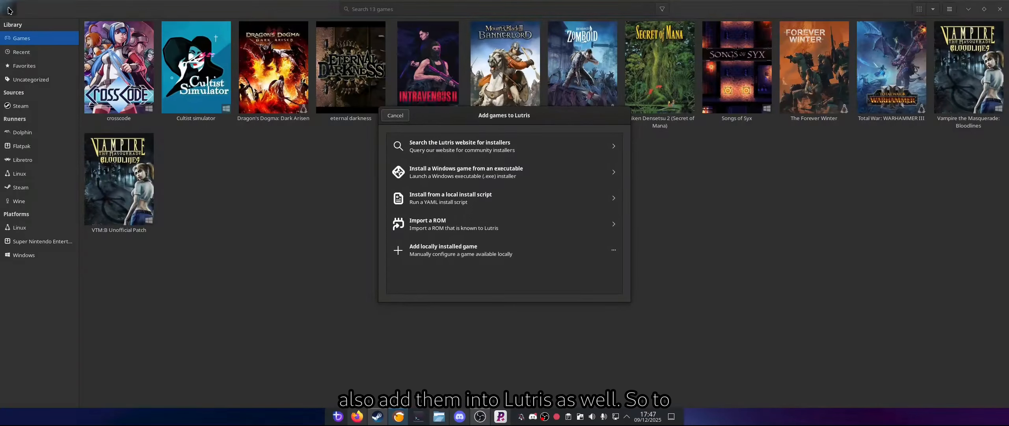
pyautogui.click(436, 226)
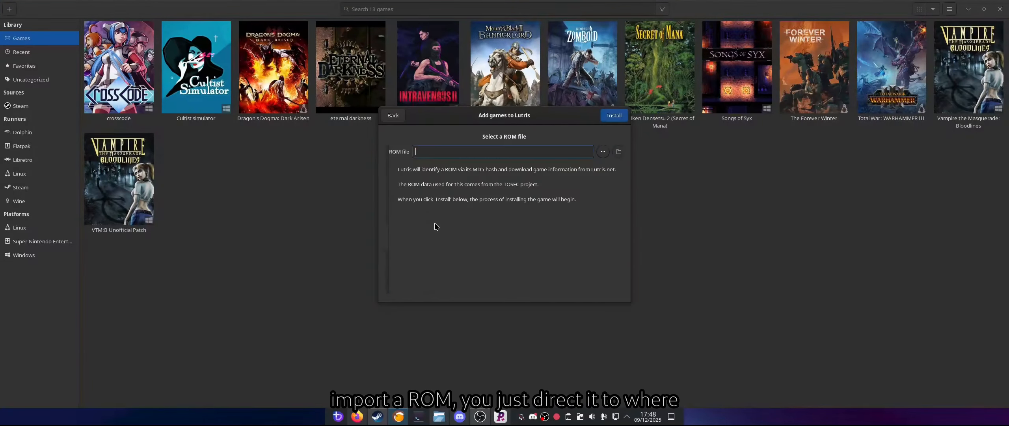
pyautogui.click(603, 151)
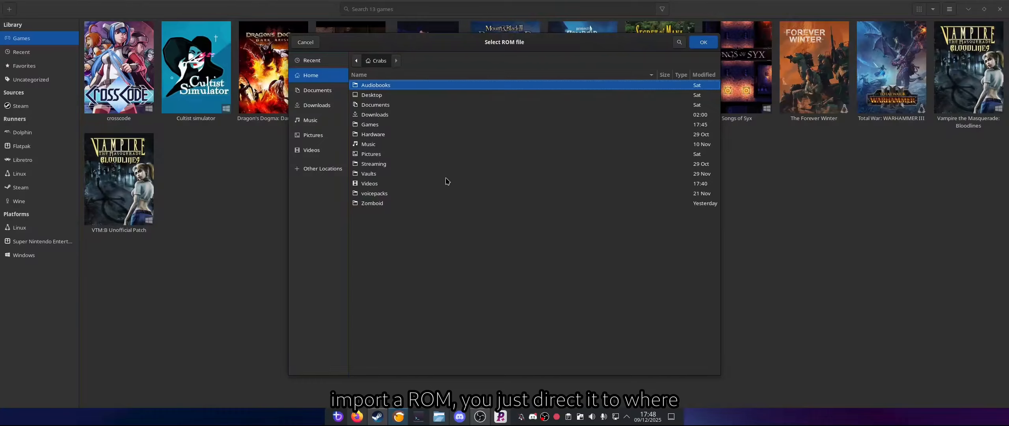
pyautogui.doubleClick(369, 125)
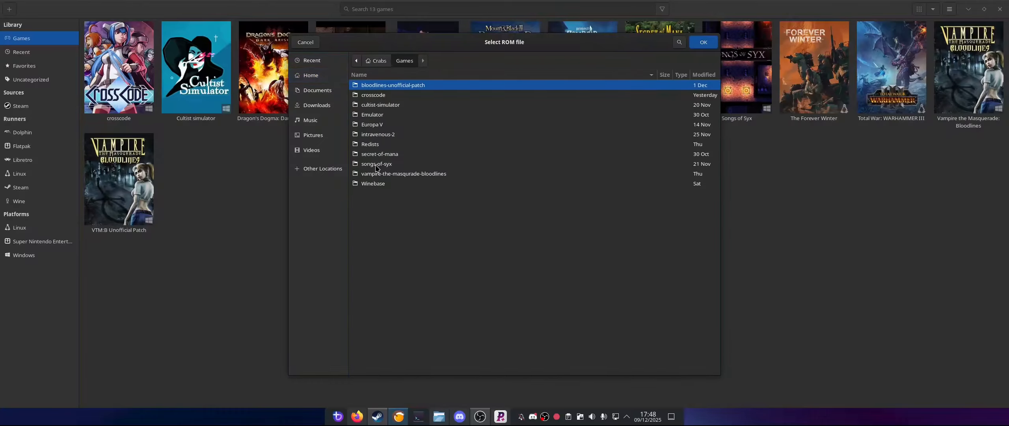
pyautogui.click(379, 116)
pyautogui.doubleClick(378, 115)
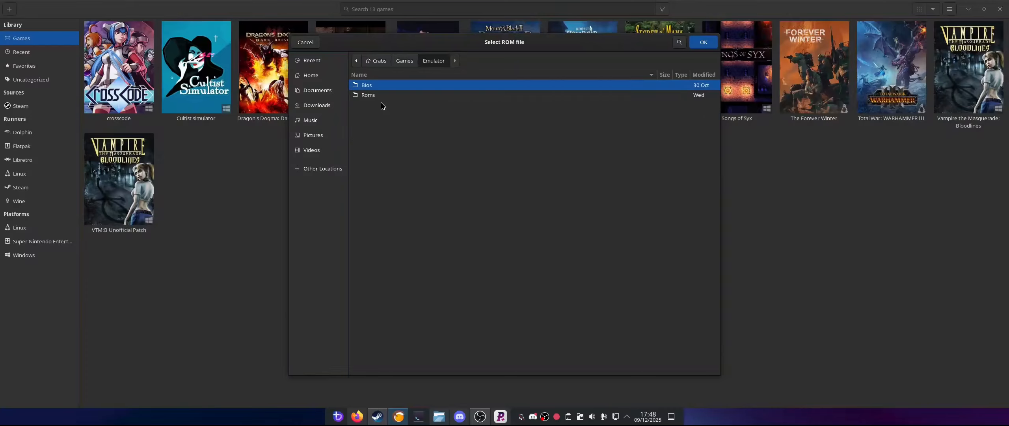
pyautogui.doubleClick(377, 96)
pyautogui.click(377, 96)
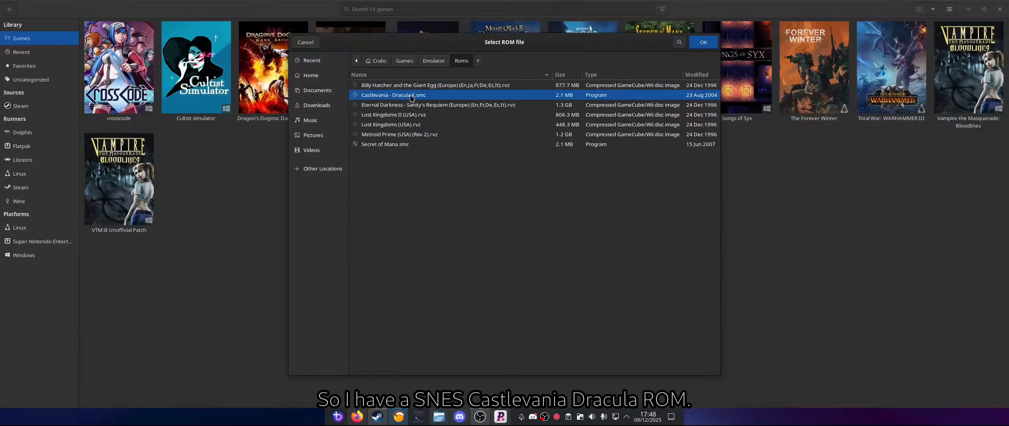
pyautogui.click(703, 42)
pyautogui.click(614, 116)
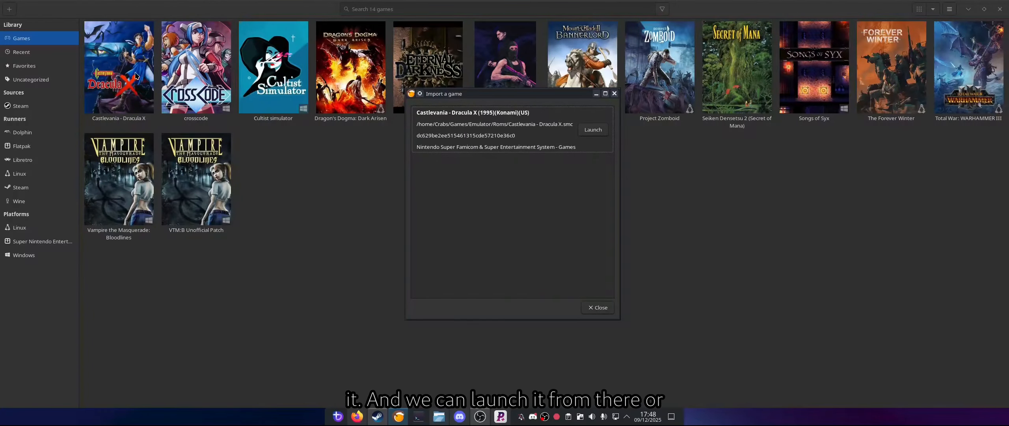
pyautogui.click(599, 310)
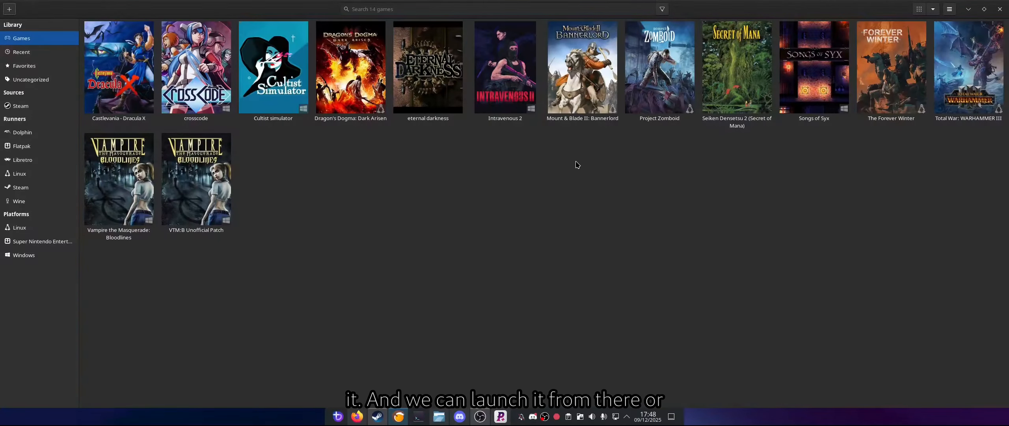
# Step: Launch Castlevania - Dracula X to test it, and exit the game back to the library
pyautogui.click(105, 65)
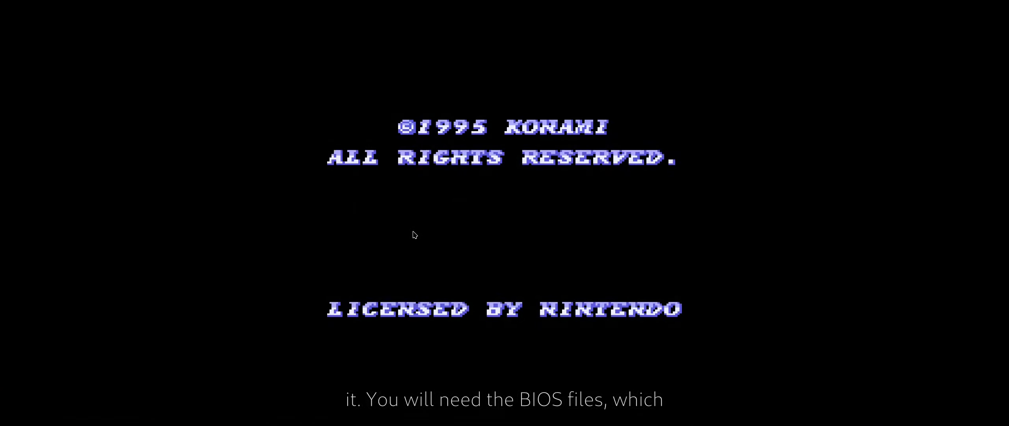
pyautogui.press('Escape')
pyautogui.press('Escape')
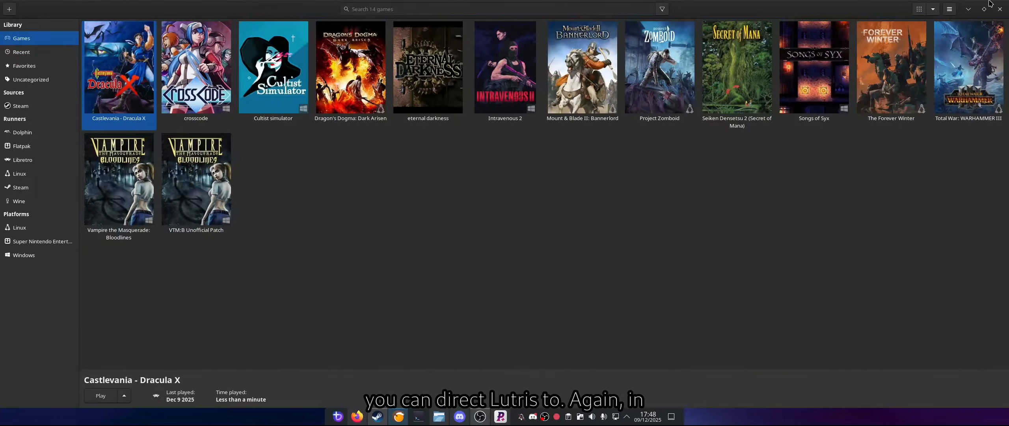
# Step: Check the emulator BIOS files location in the storage preferences, and close the settings
pyautogui.click(949, 9)
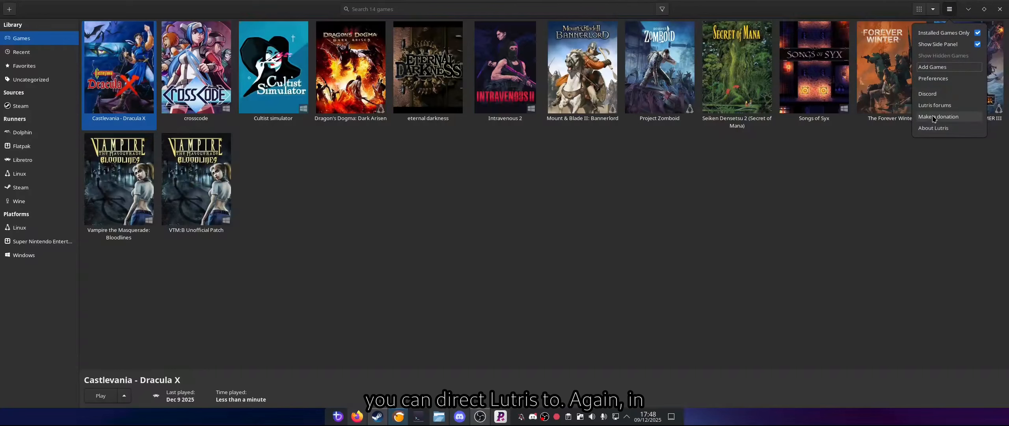
pyautogui.click(929, 79)
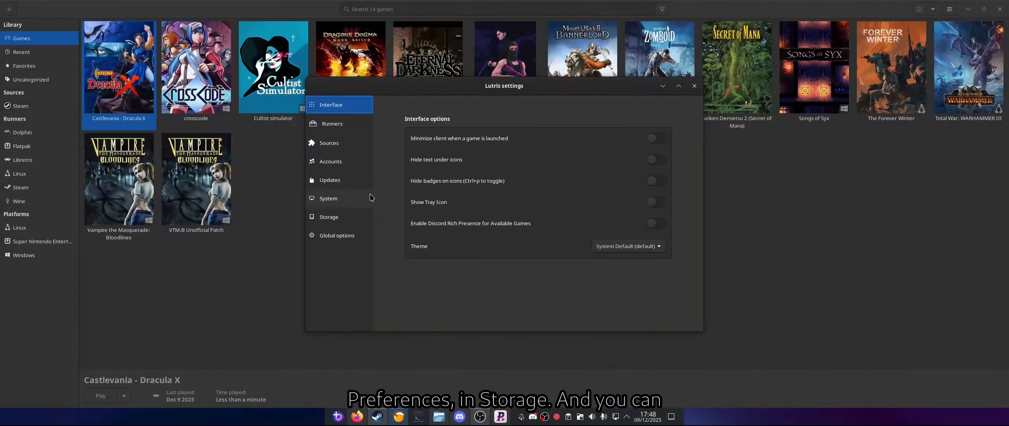
pyautogui.click(338, 217)
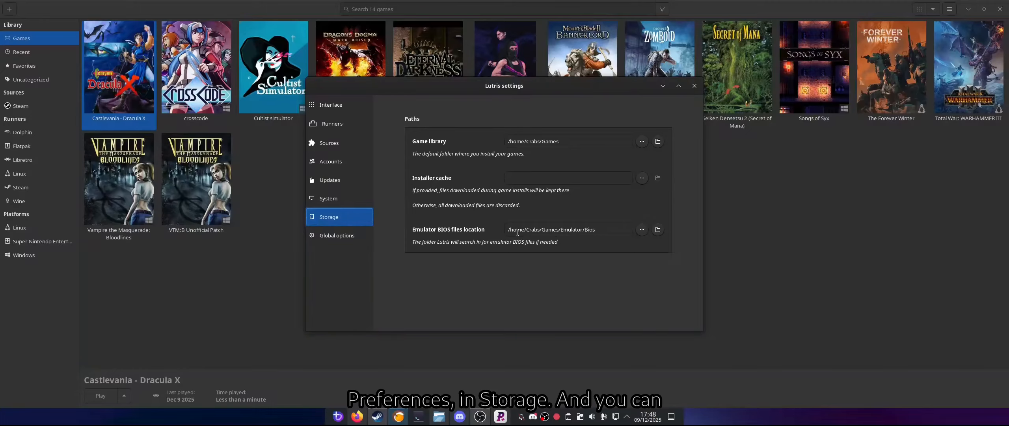
pyautogui.click(695, 86)
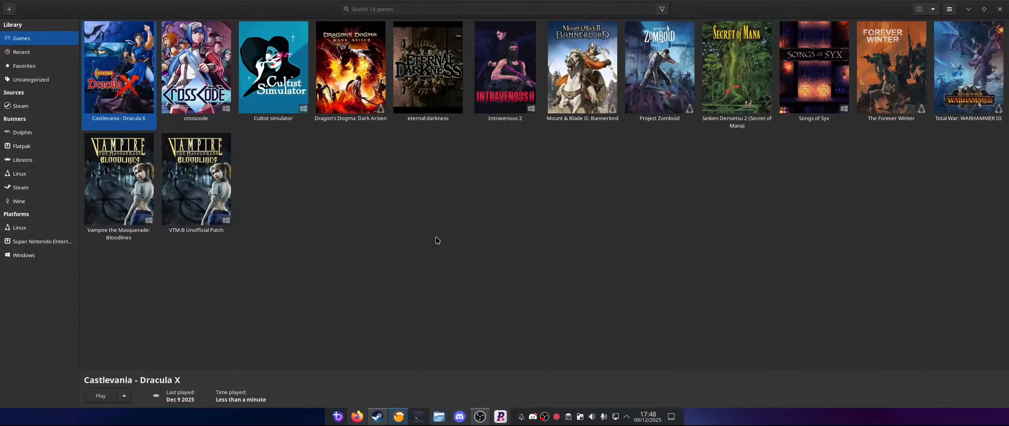
# Step: Start adding a locally installed game named "lost kingdoms" with Dolphin (GameCube and Wii emulator) as its runner
pyautogui.click(9, 9)
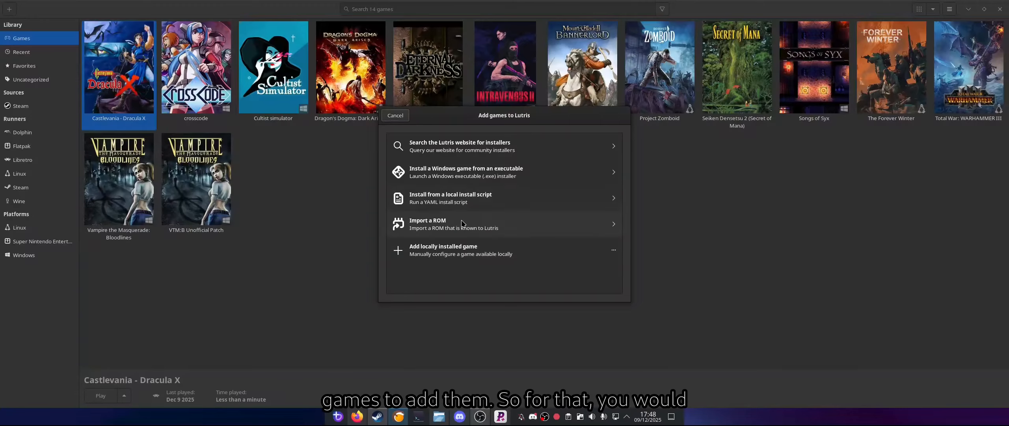
pyautogui.click(434, 251)
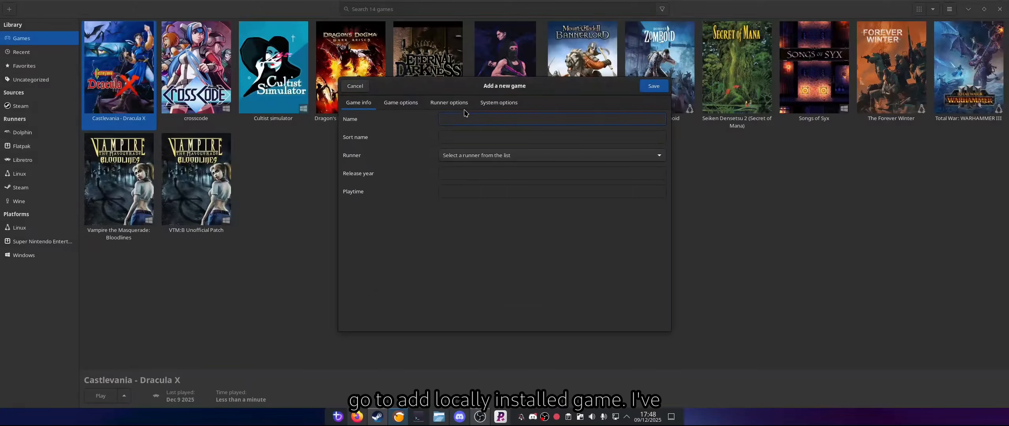
pyautogui.write('lost kingdoms')
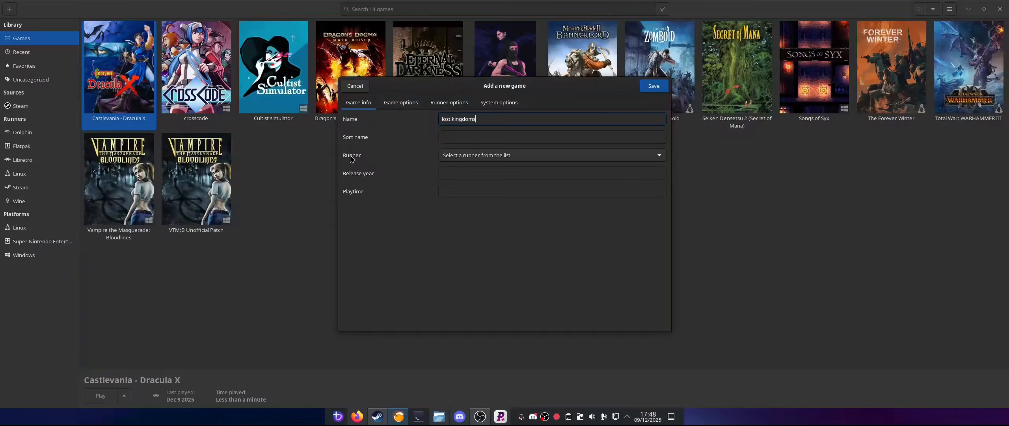
pyautogui.click(540, 156)
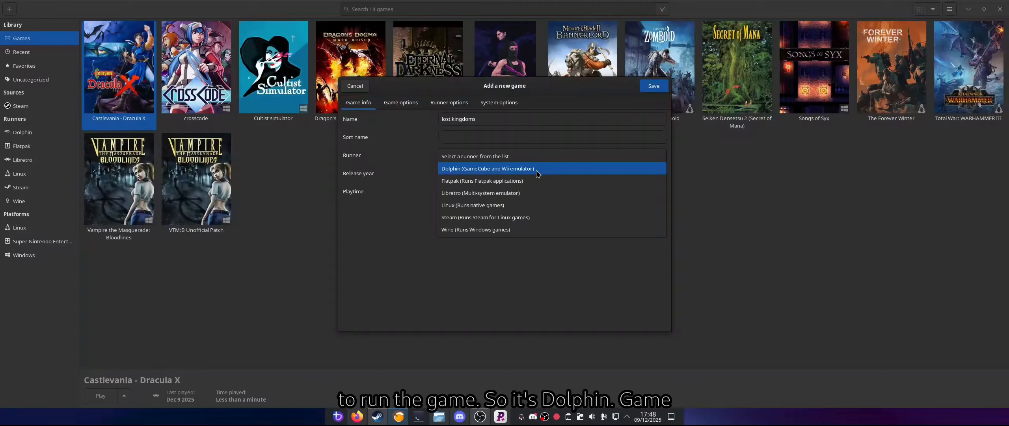
pyautogui.click(537, 172)
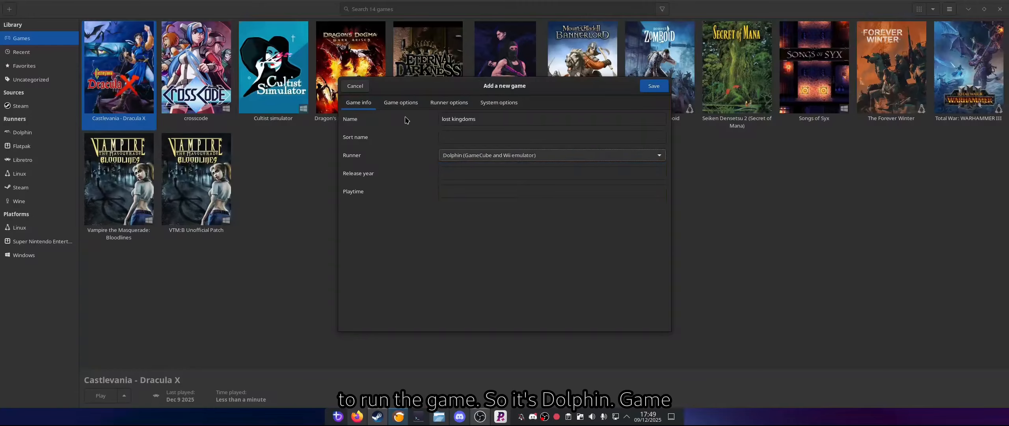
# Step: Set the ISO file to Lost Kingdoms (USA).rvz from Games/Emulator/Roms and save the new game to the library
pyautogui.click(396, 103)
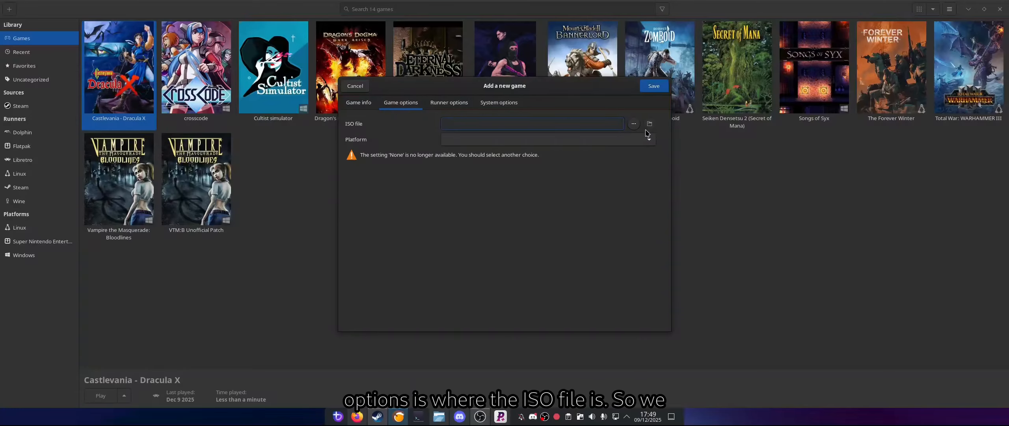
pyautogui.click(636, 123)
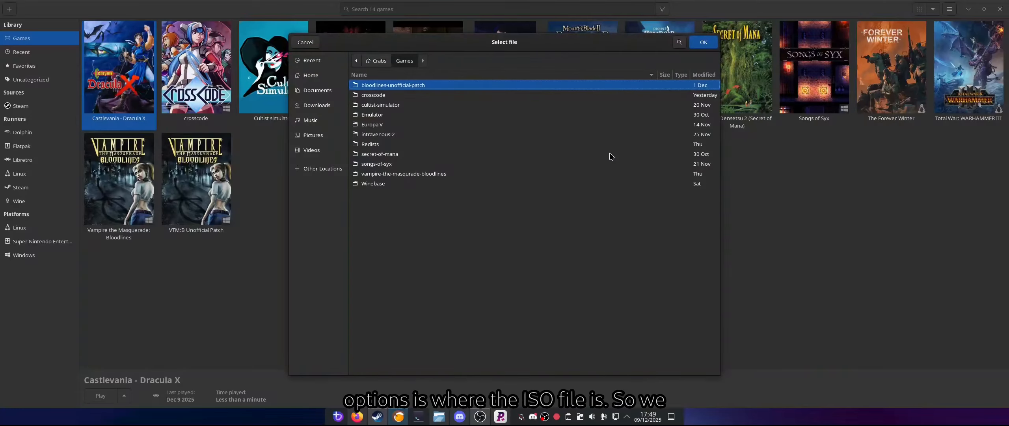
pyautogui.doubleClick(377, 115)
pyautogui.doubleClick(370, 96)
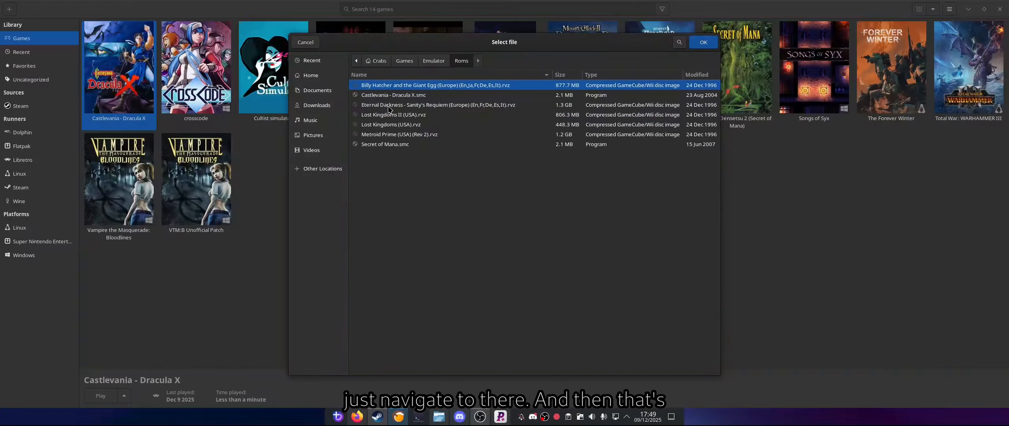
pyautogui.click(396, 125)
pyautogui.doubleClick(396, 126)
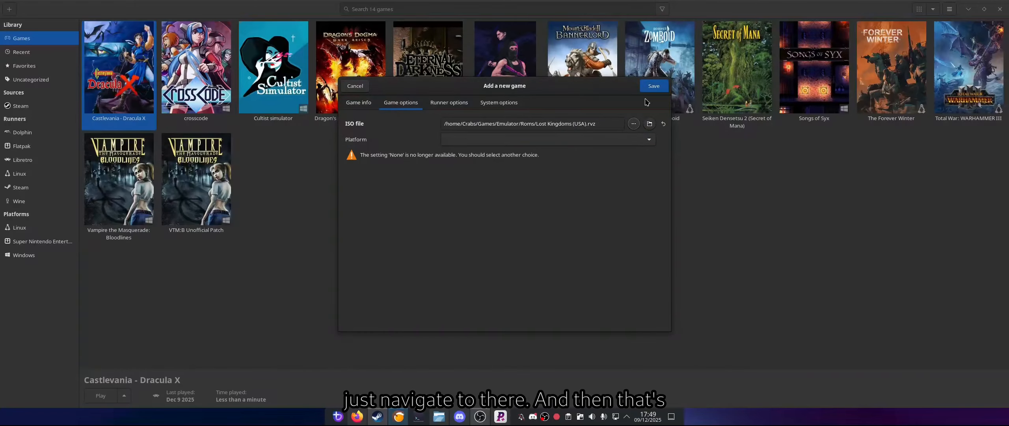
pyautogui.click(653, 86)
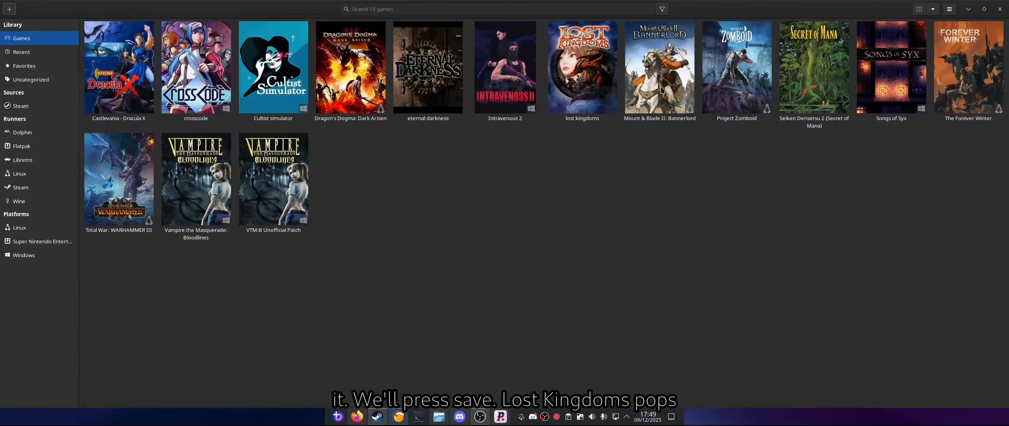
# Step: Launch lost kingdoms to test it, and exit the game back to the library
pyautogui.doubleClick(580, 69)
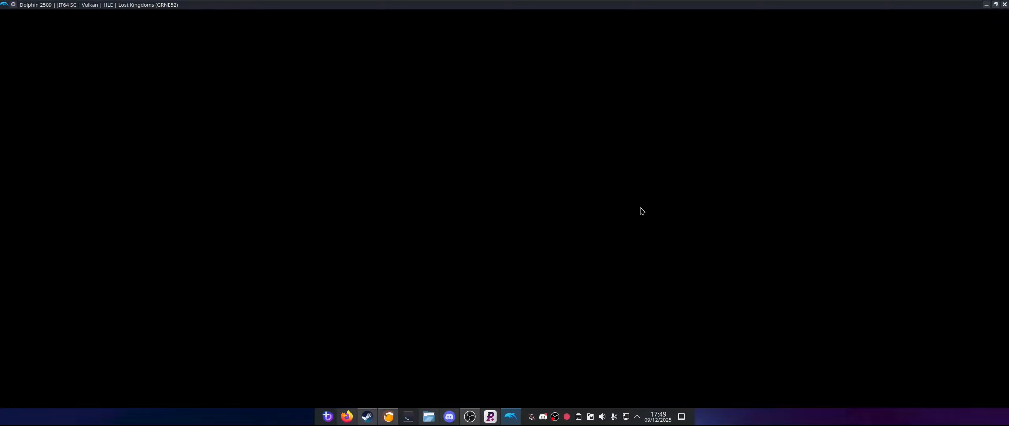
pyautogui.press('Escape')
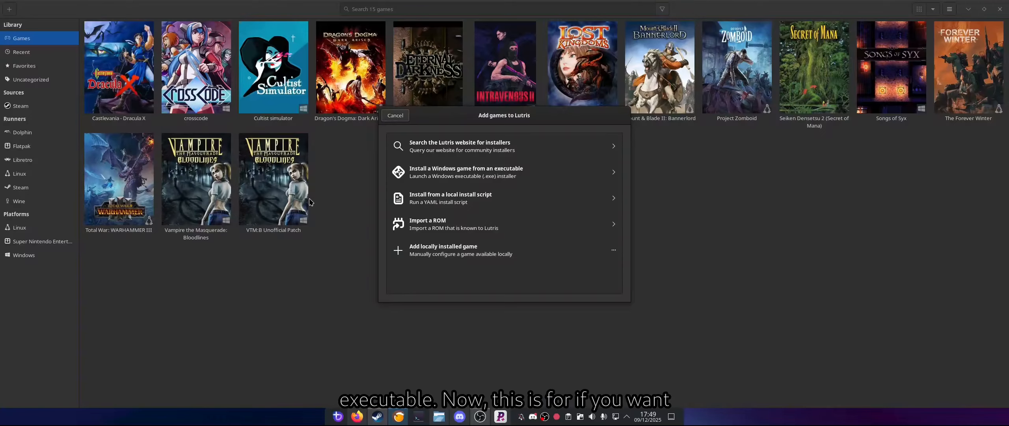
# Step: Set up a Windows game install from an executable, named "xenonauts 2" with the custom identifier option enabled, and proceed to its installer
pyautogui.click(460, 173)
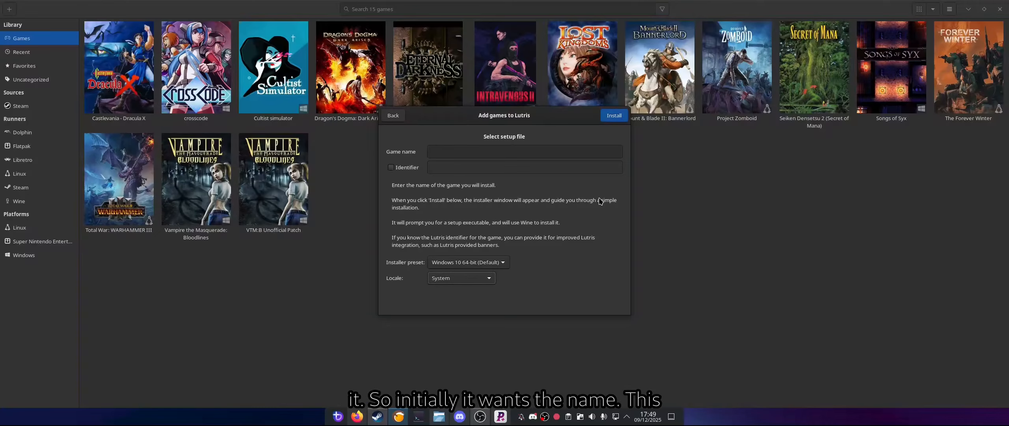
pyautogui.click(465, 154)
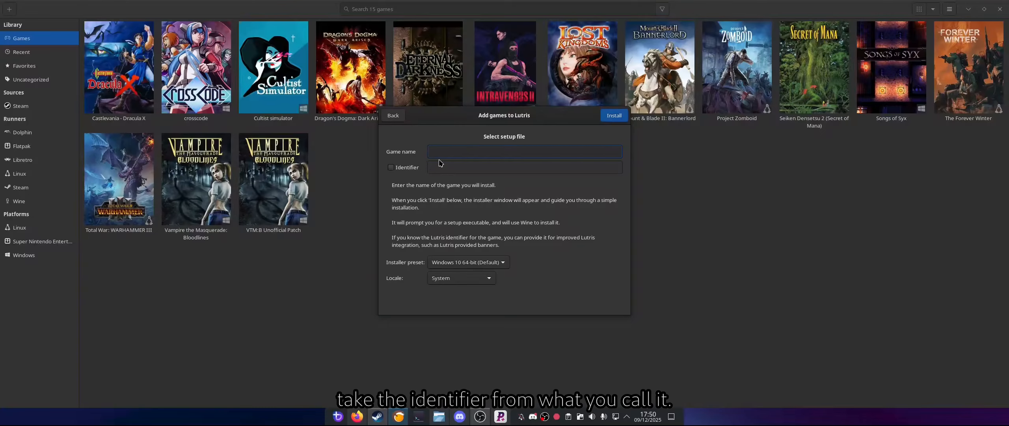
pyautogui.write('xenonauts ')
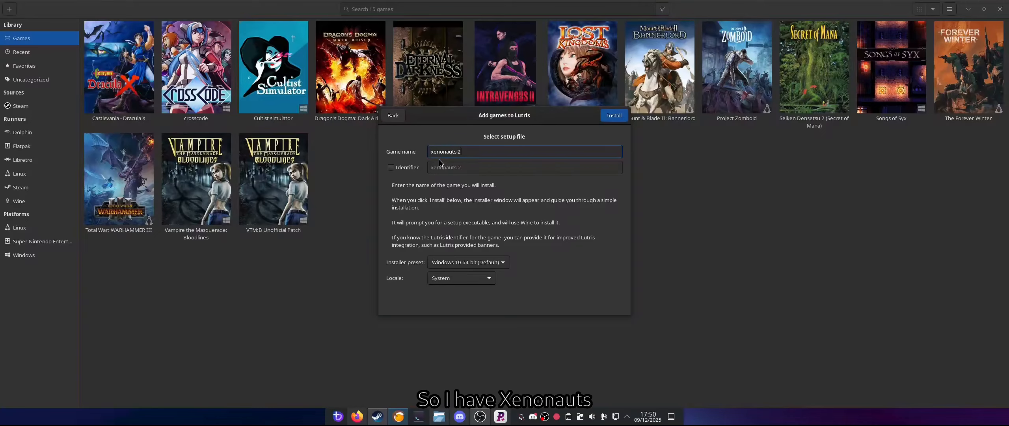
pyautogui.write('2')
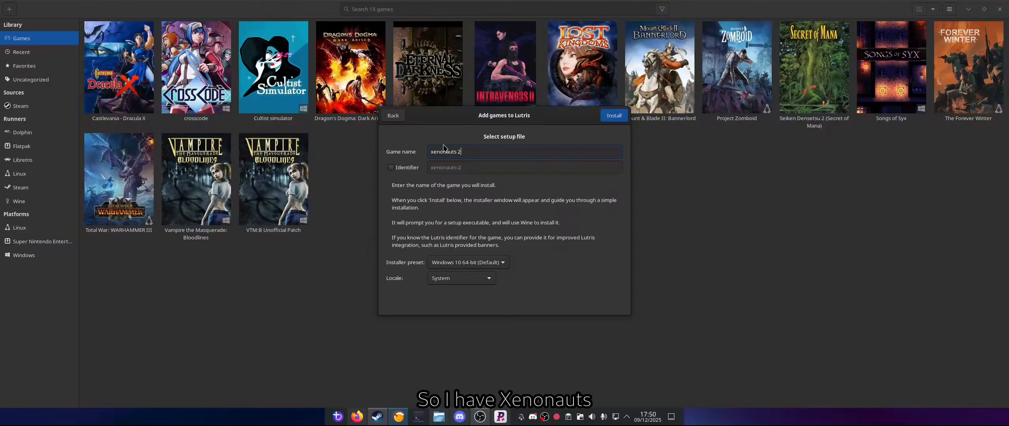
pyautogui.click(391, 168)
pyautogui.click(471, 167)
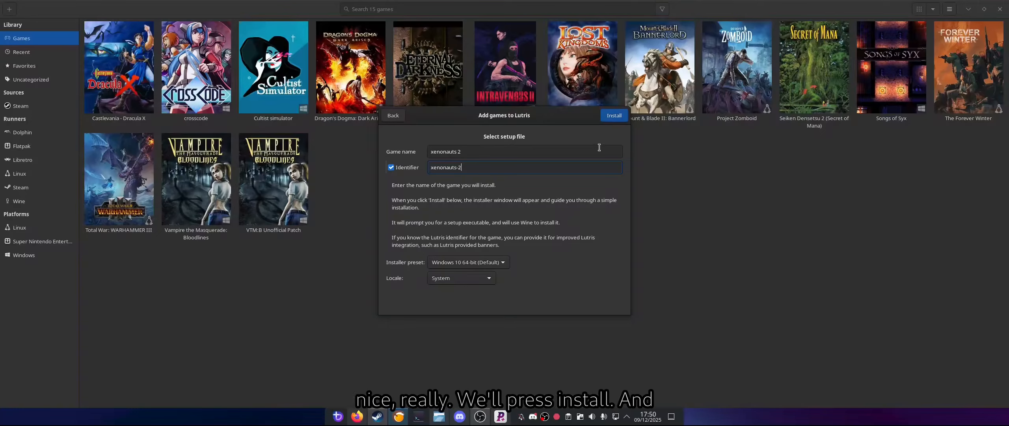
pyautogui.click(613, 116)
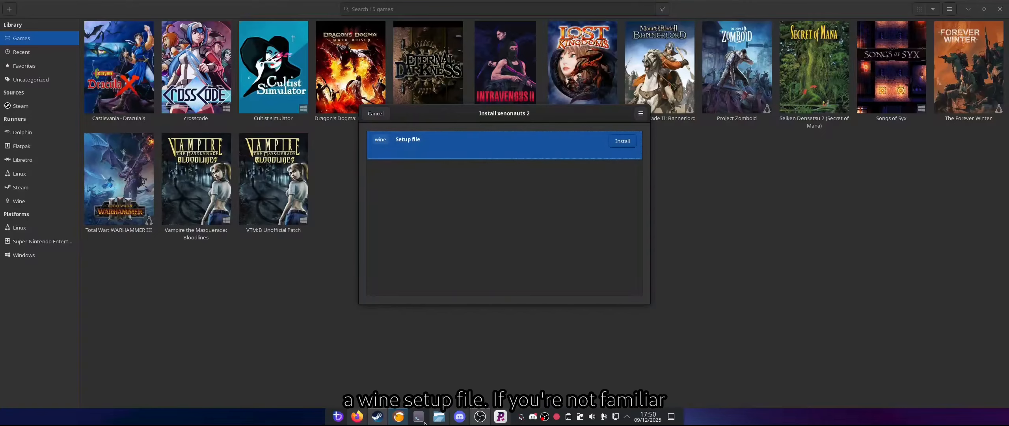
# Step: Examine the cultist-simulator Wine folder in the file manager, including drive_c, windows and system32, and return to the xenonauts 2 installer
pyautogui.click(438, 417)
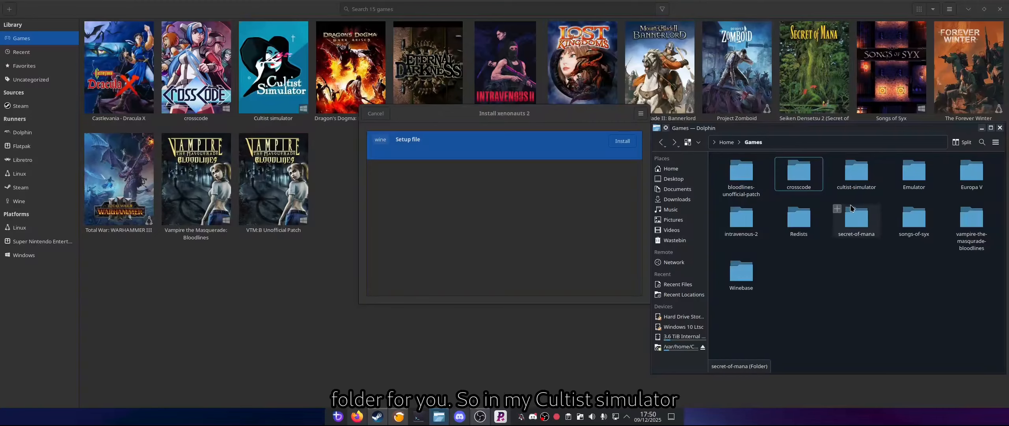
pyautogui.doubleClick(857, 173)
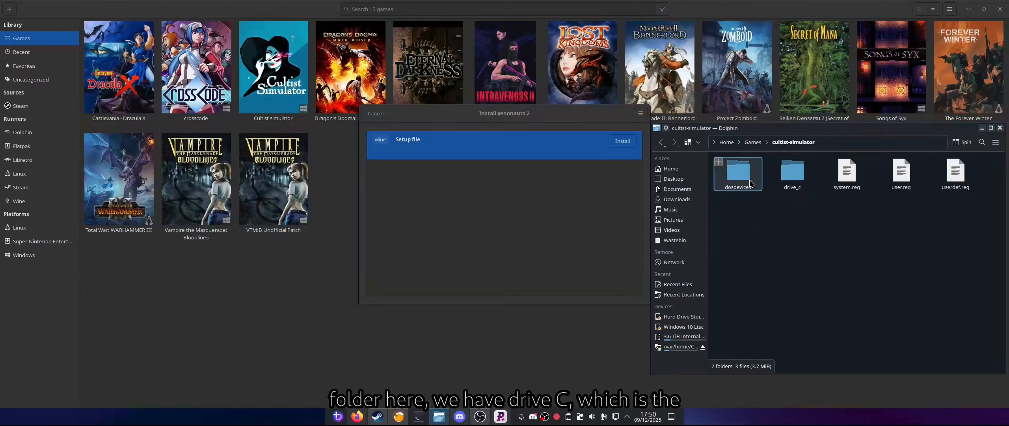
pyautogui.doubleClick(792, 173)
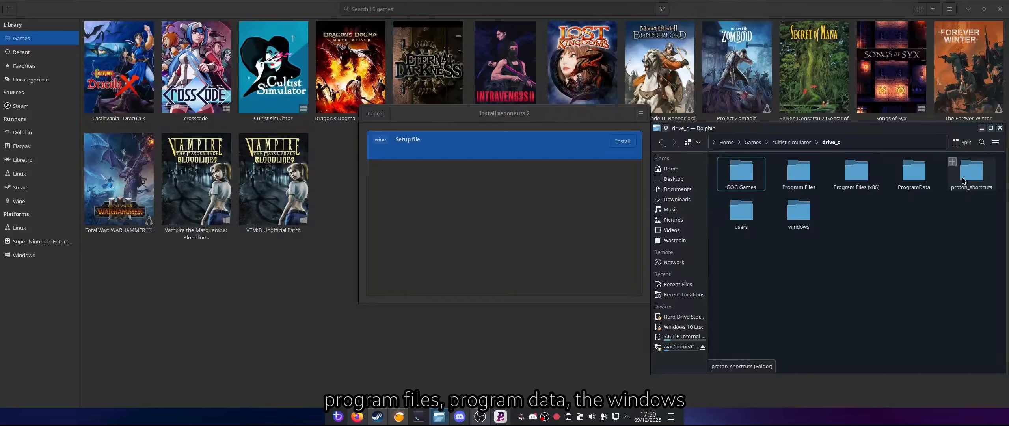
pyautogui.doubleClick(798, 215)
pyautogui.scroll(-1, 797, 216)
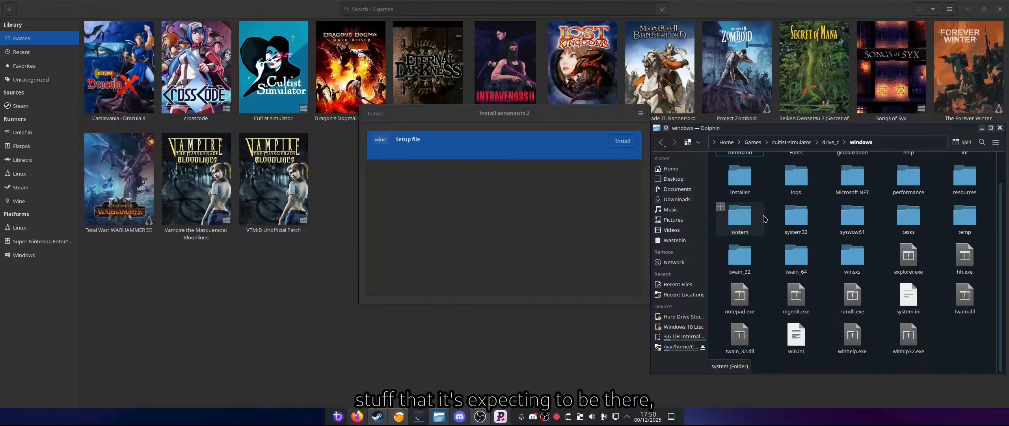
pyautogui.doubleClick(789, 216)
pyautogui.scroll(-3, 772, 213)
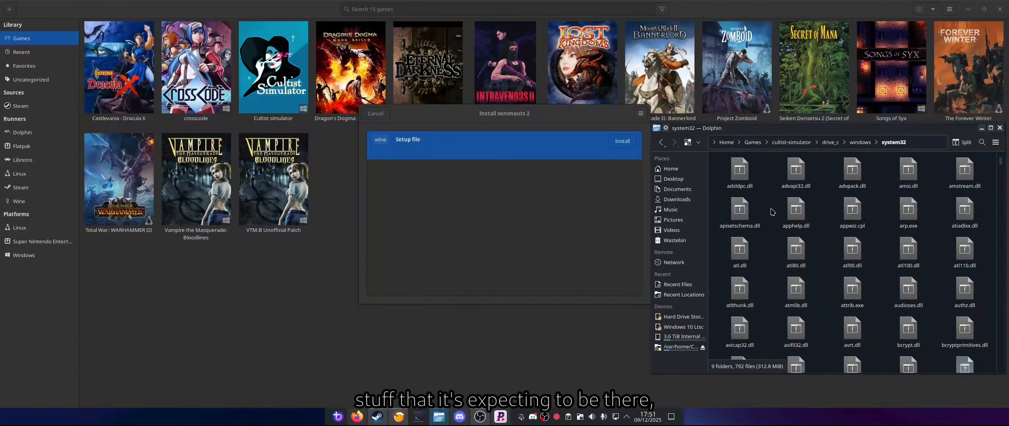
pyautogui.scroll(-10, 772, 212)
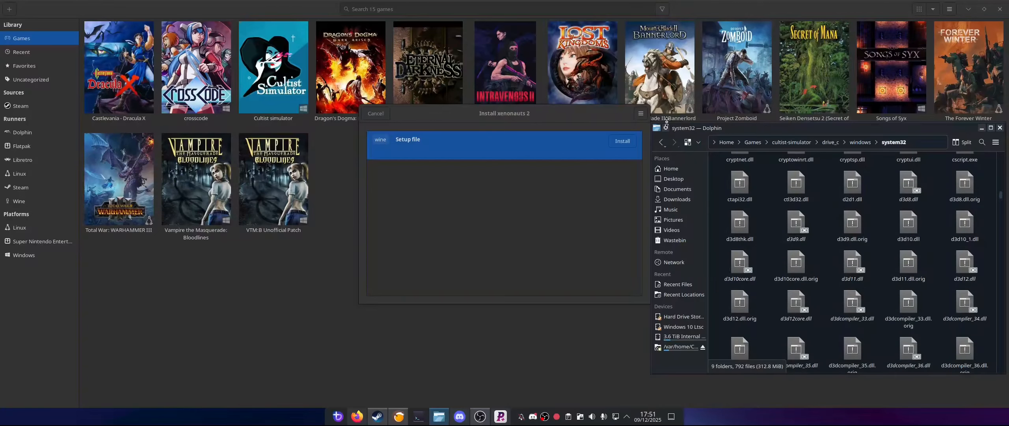
pyautogui.click(662, 142)
pyautogui.click(663, 143)
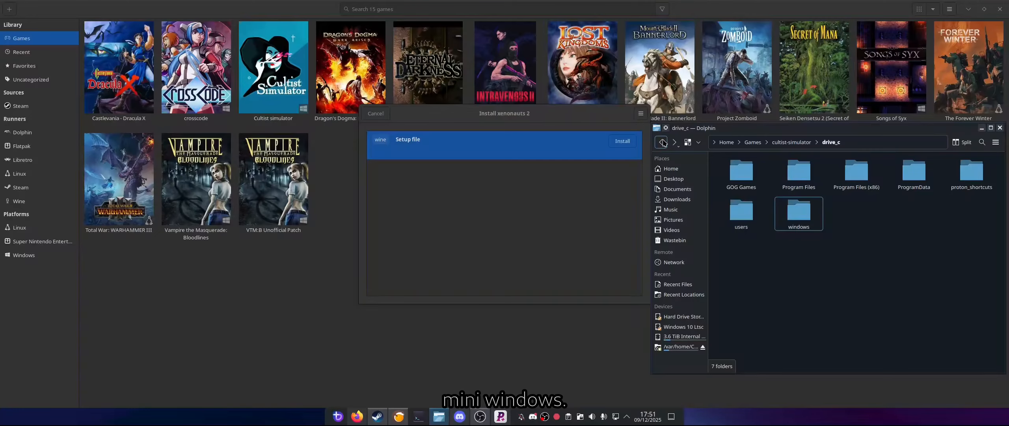
pyautogui.click(664, 143)
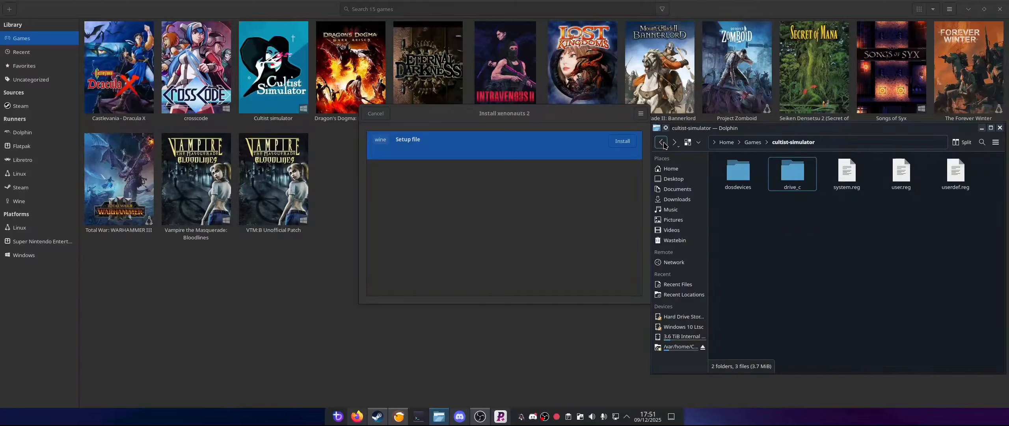
pyautogui.click(664, 143)
pyautogui.click(565, 175)
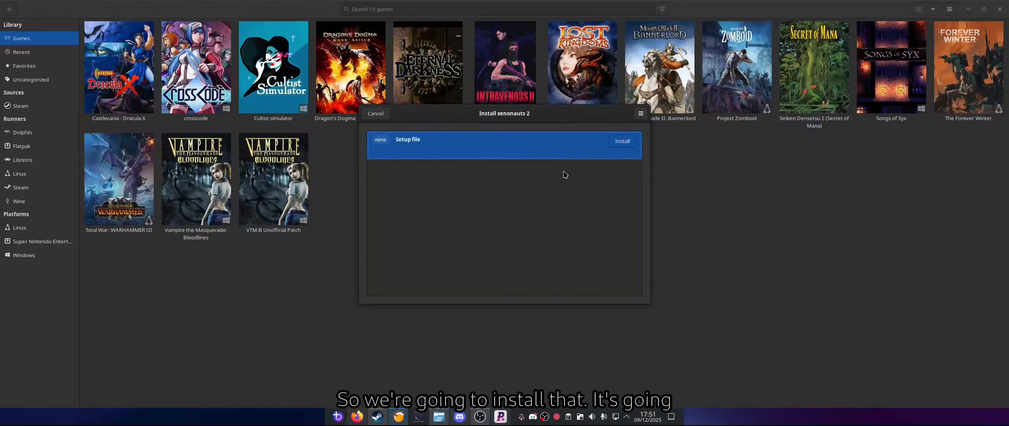
# Step: Start the Wine setup file installer and accept Games/xenonauts-2 as the installation directory without creating any shortcuts
pyautogui.click(622, 141)
pyautogui.click(447, 415)
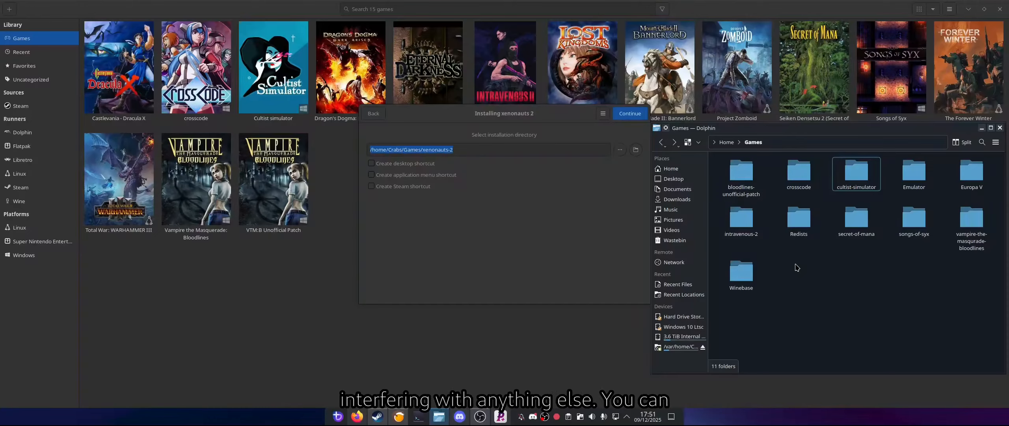
pyautogui.click(547, 211)
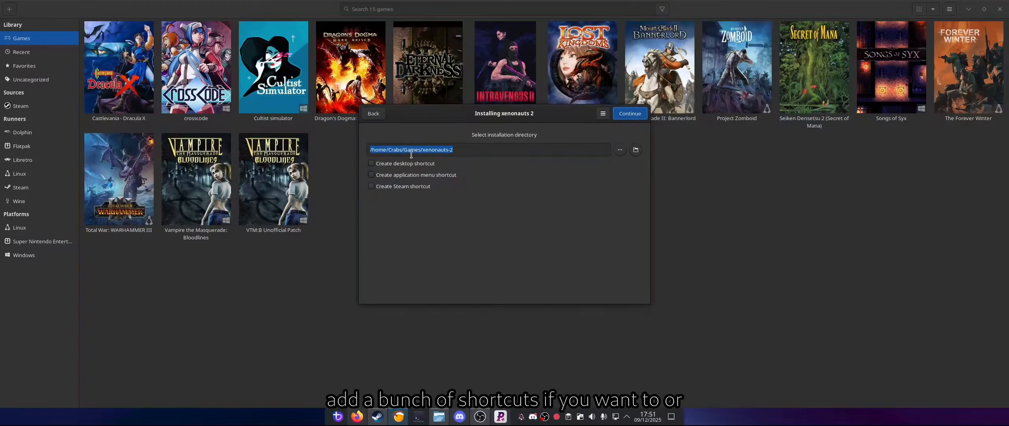
pyautogui.click(632, 115)
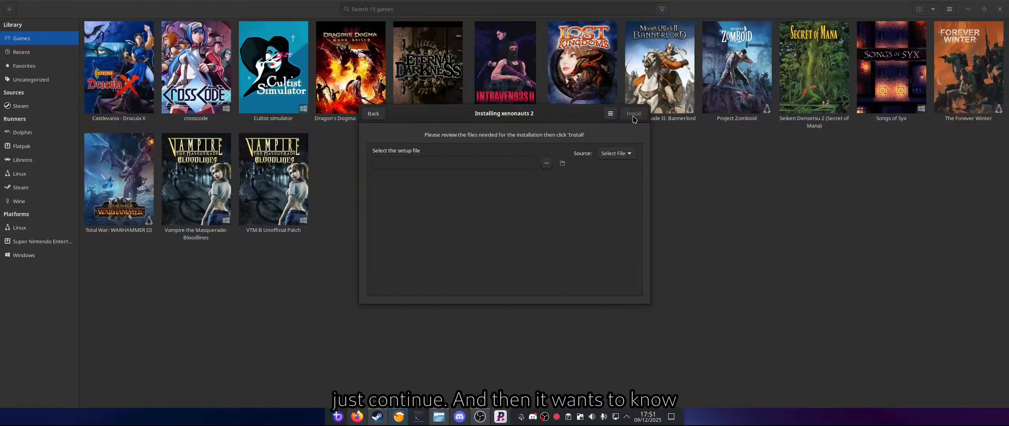
# Step: Choose setup_xenonauts_2_milestone_6.24.0_release_(86799).exe from Documents/xenonauts_2 as the setup file and start the installation
pyautogui.click(547, 163)
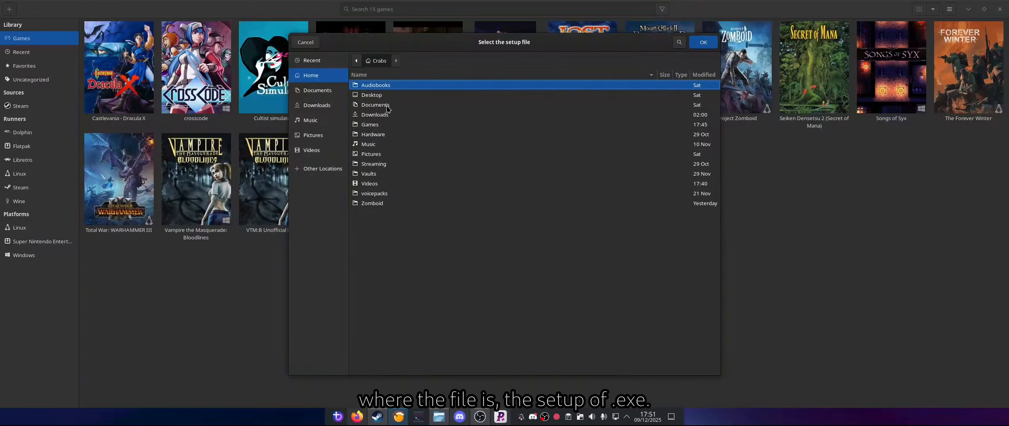
pyautogui.doubleClick(387, 106)
pyautogui.doubleClick(385, 217)
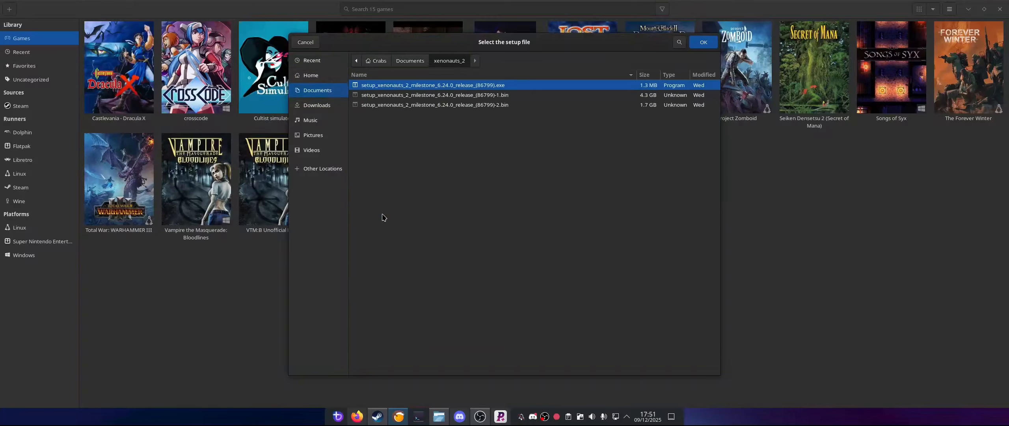
pyautogui.doubleClick(404, 87)
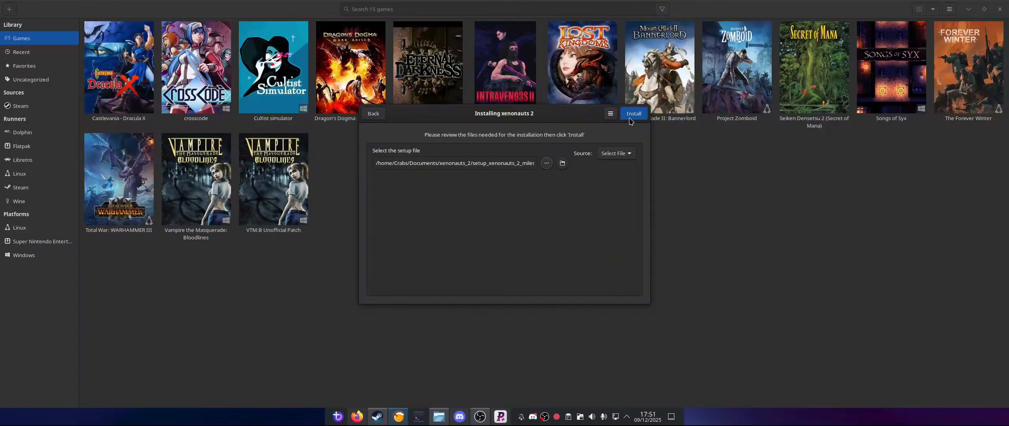
pyautogui.click(634, 114)
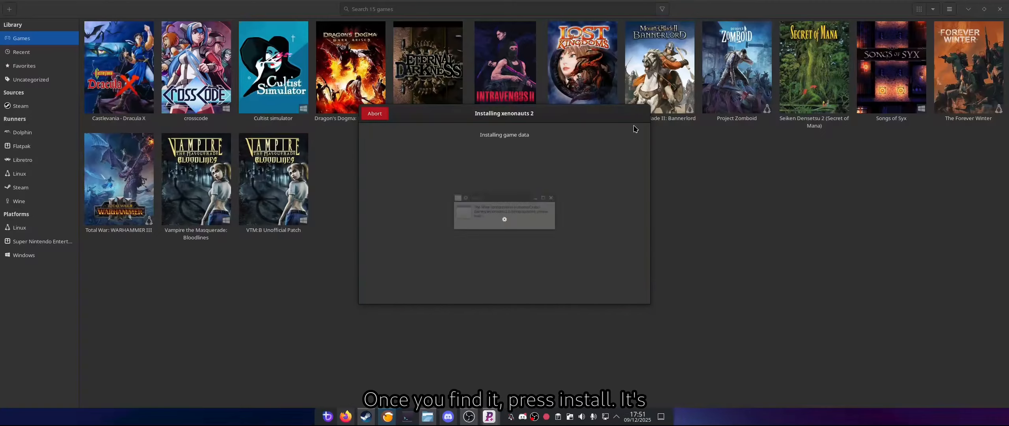
# Step: Switch to the file manager and open the new xenonauts-2 folder in Games to inspect its contents
pyautogui.click(428, 417)
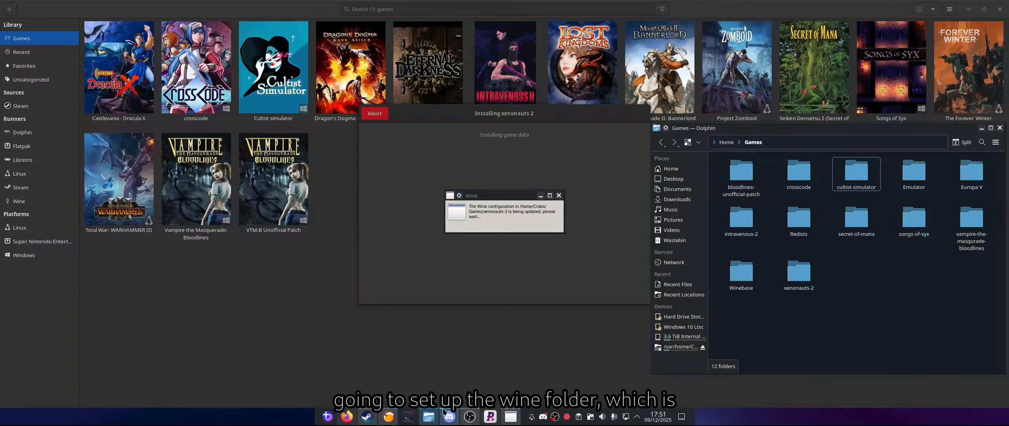
pyautogui.doubleClick(804, 276)
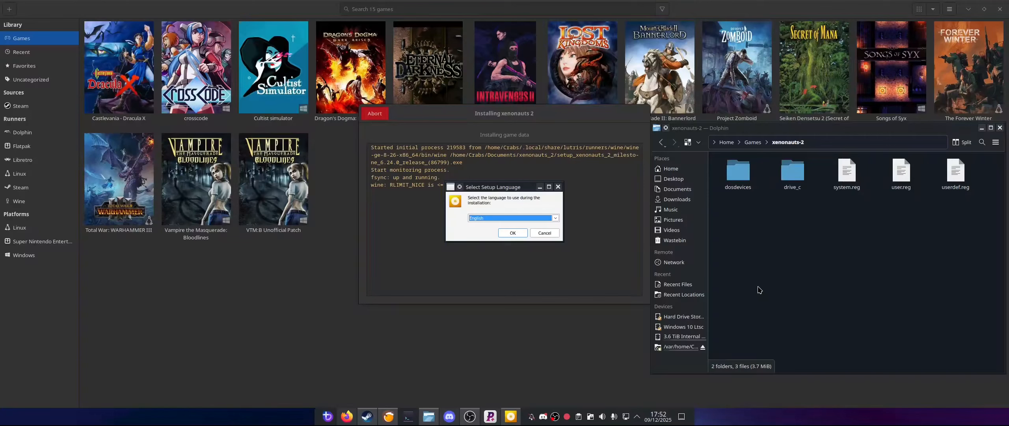
# Step: Accept English as the setup language, open the drive_c folder for monitoring, and start installing Xenonauts 2 to C:\GOG Games\Xenonauts 2
pyautogui.moveTo(499, 188); pyautogui.dragTo(258, 239)
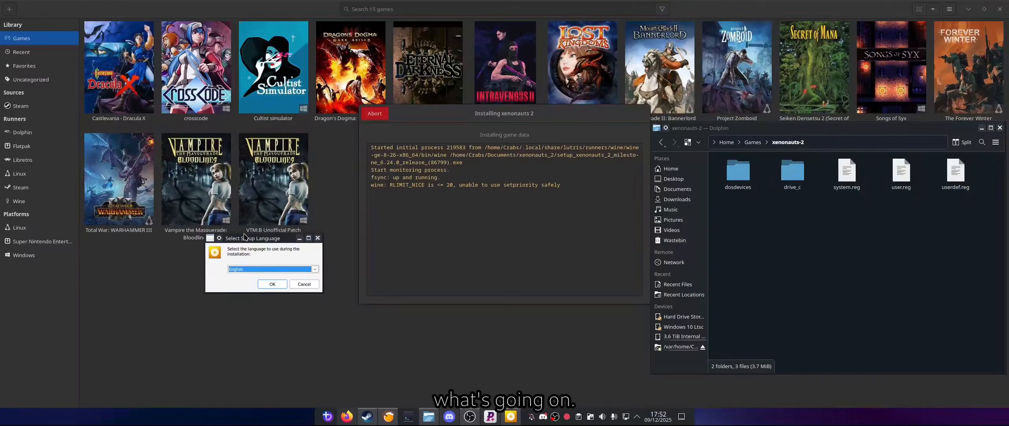
pyautogui.moveTo(244, 238); pyautogui.dragTo(441, 223)
pyautogui.click(471, 265)
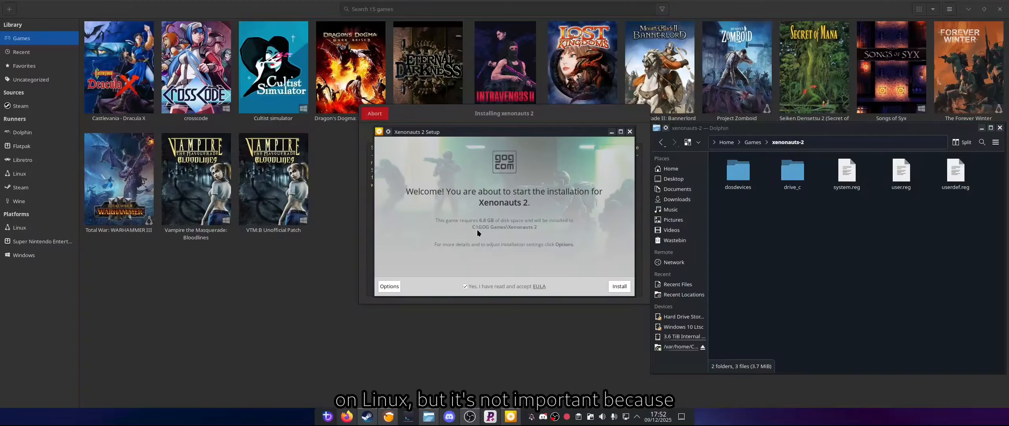
pyautogui.click(789, 172)
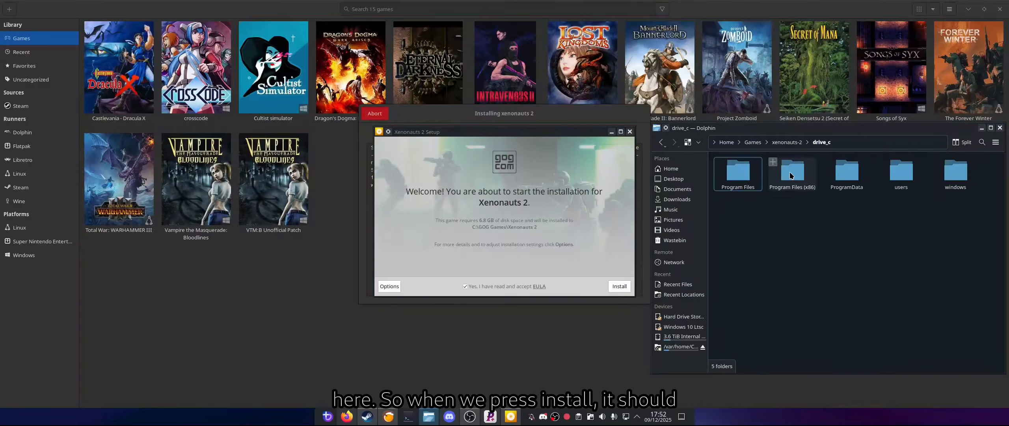
pyautogui.click(619, 287)
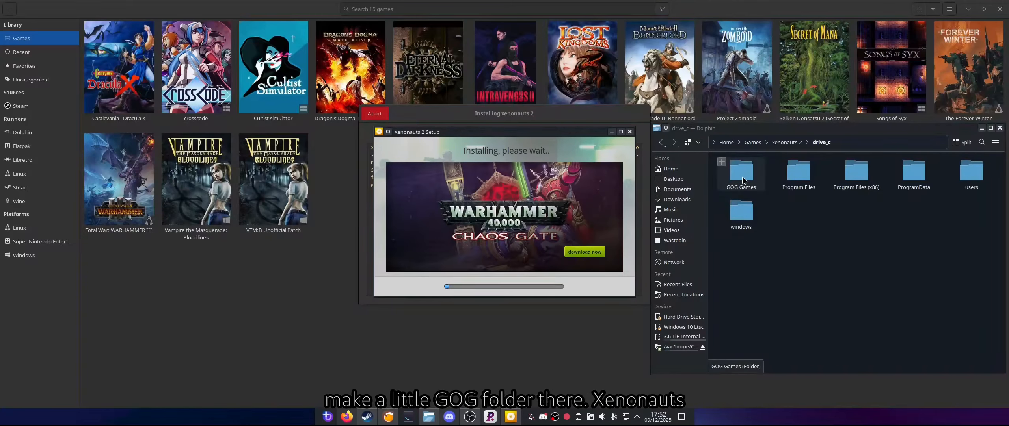
# Step: Inspect the Xenonauts 2 folder inside GOG Games in the file manager, then minimise its window
pyautogui.click(744, 181)
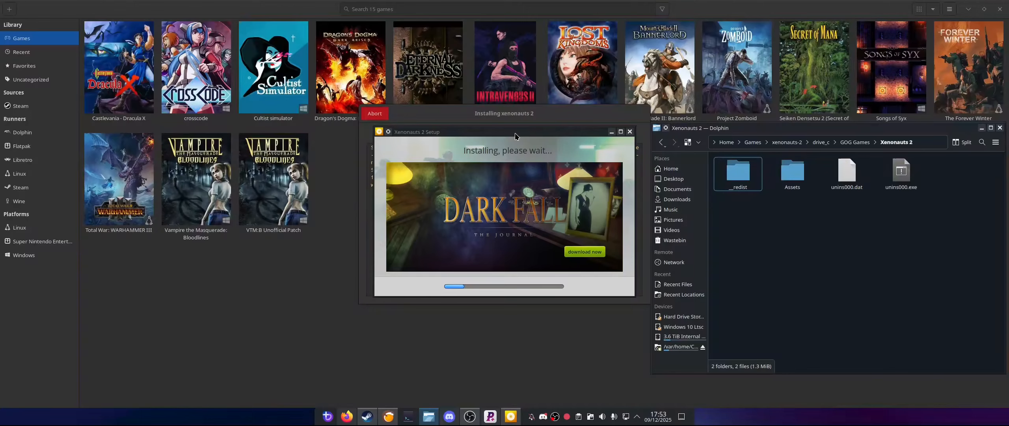
pyautogui.click(981, 128)
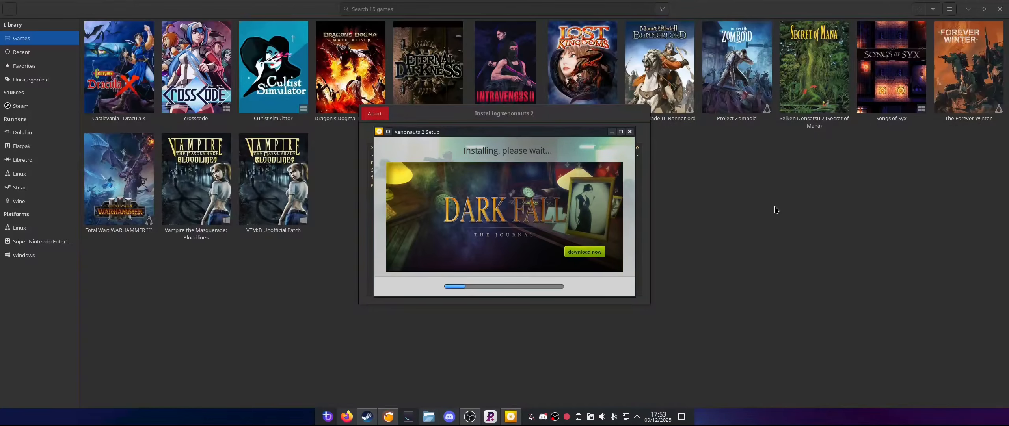
# Step: Bring the Xenonauts 2 setup window back to the front and move it clear of the installation log
pyautogui.click(776, 210)
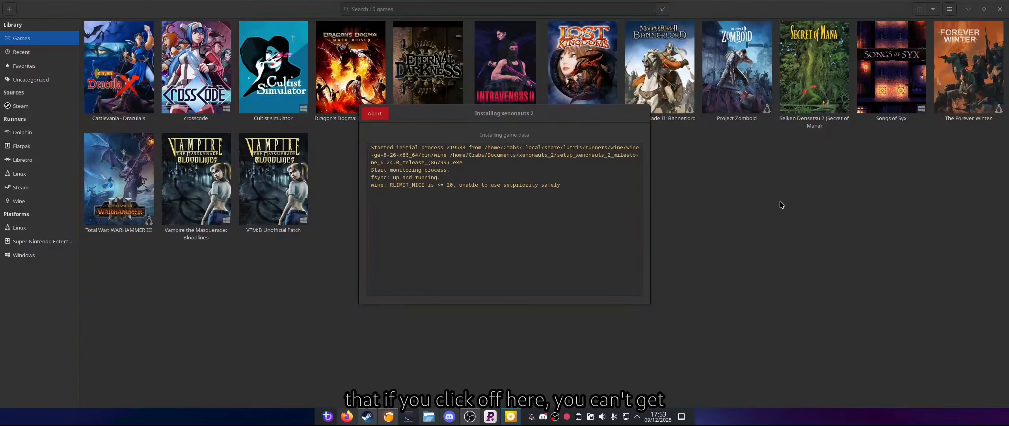
pyautogui.click(511, 418)
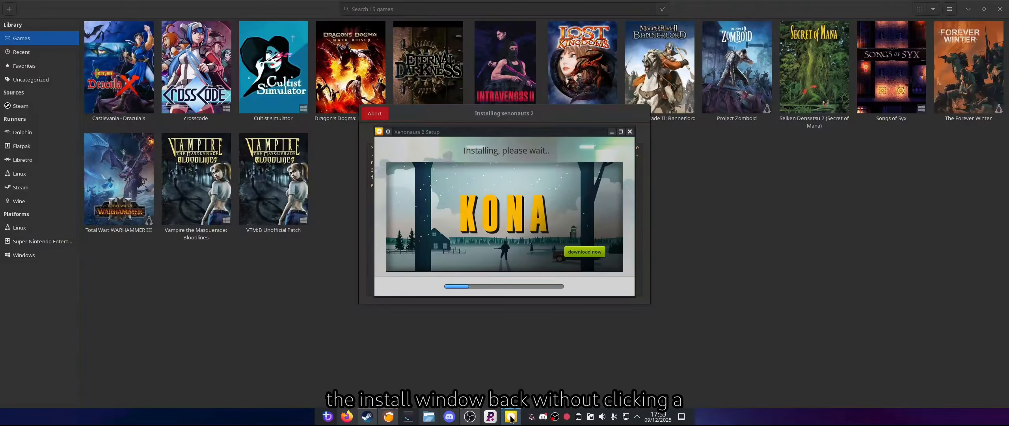
pyautogui.moveTo(504, 134); pyautogui.dragTo(1008, 150)
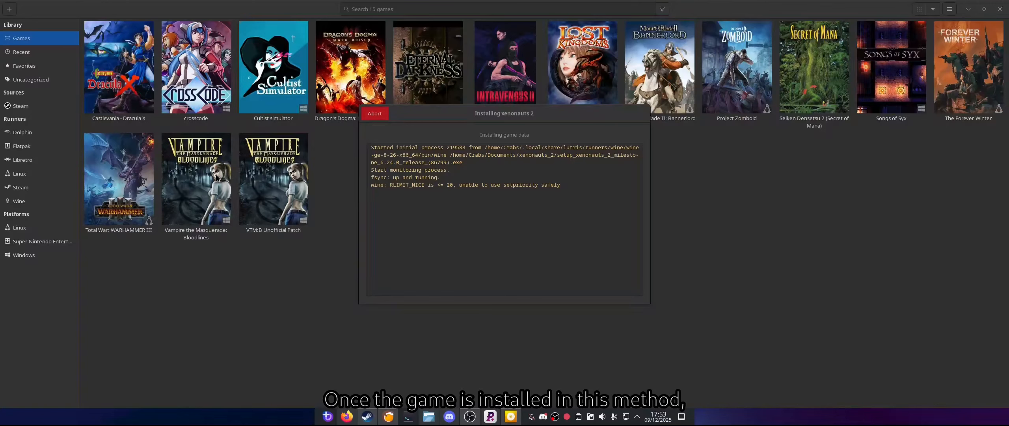
# Step: Review the game actions and the Wine tools available for Vampire the Masquerade: Bloodlines without running any of them
pyautogui.click(197, 178)
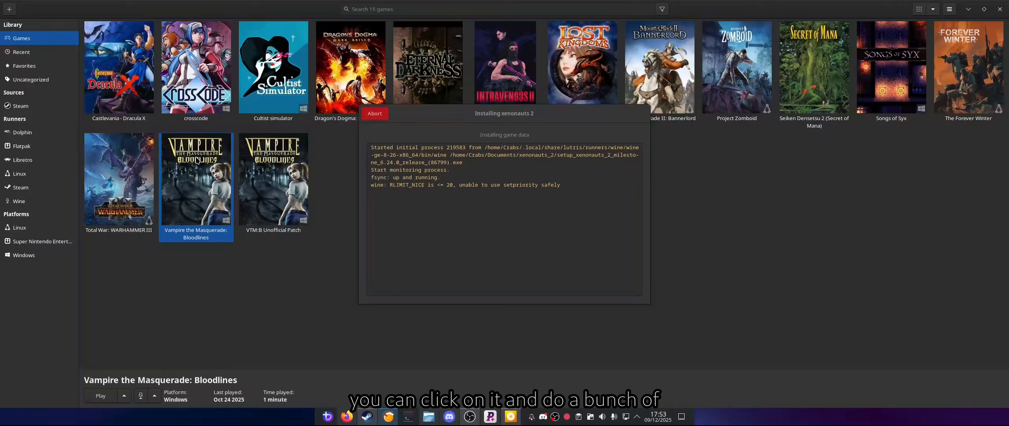
pyautogui.click(126, 397)
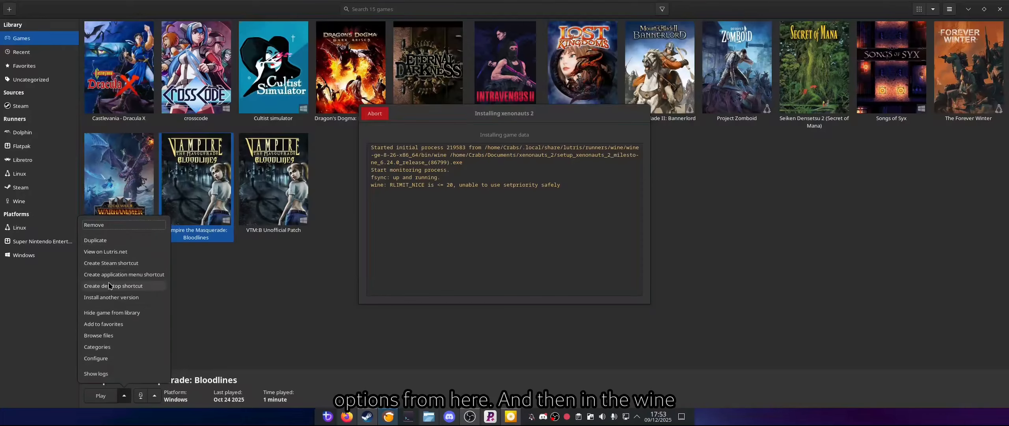
pyautogui.click(155, 396)
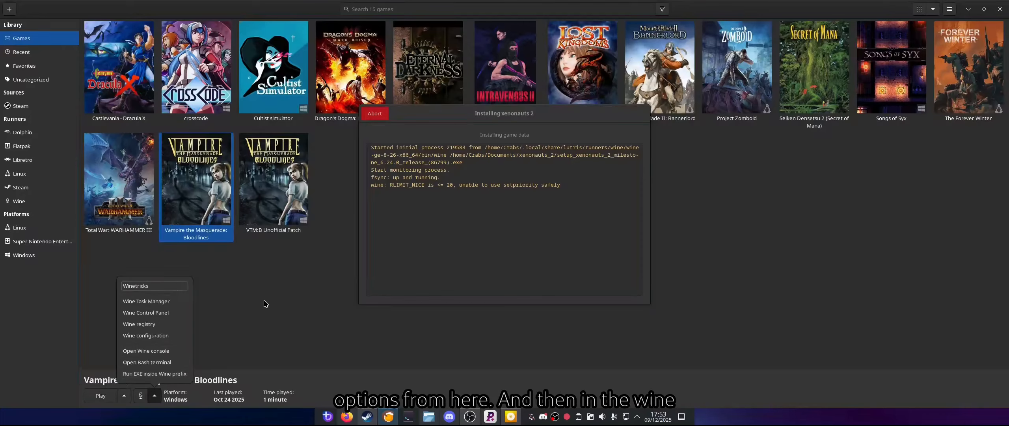
pyautogui.click(266, 304)
pyautogui.click(154, 396)
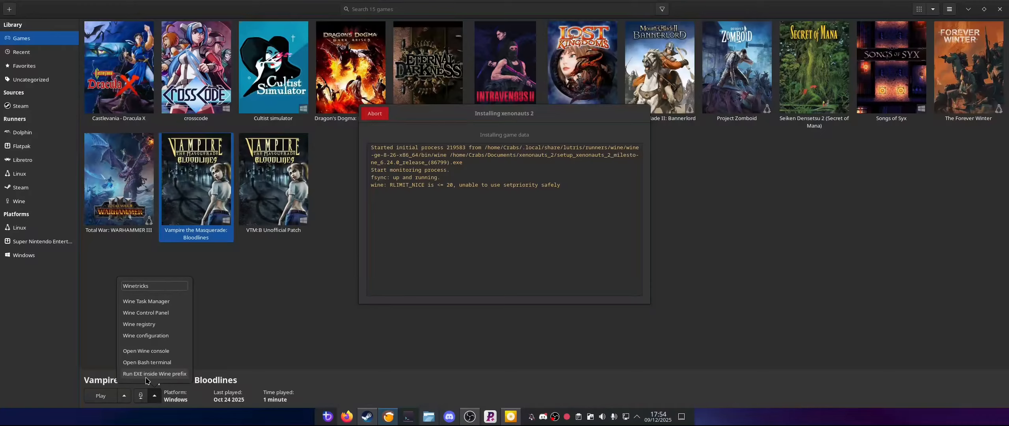
pyautogui.click(314, 298)
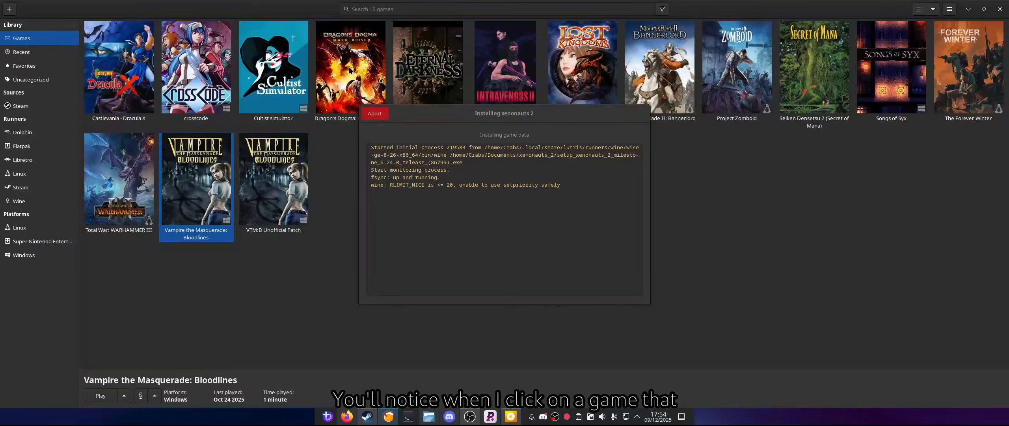
# Step: Select Mount & Blade II: Bannerlord to compare its available options, and launch Protontricks from the system's applications
pyautogui.click(662, 60)
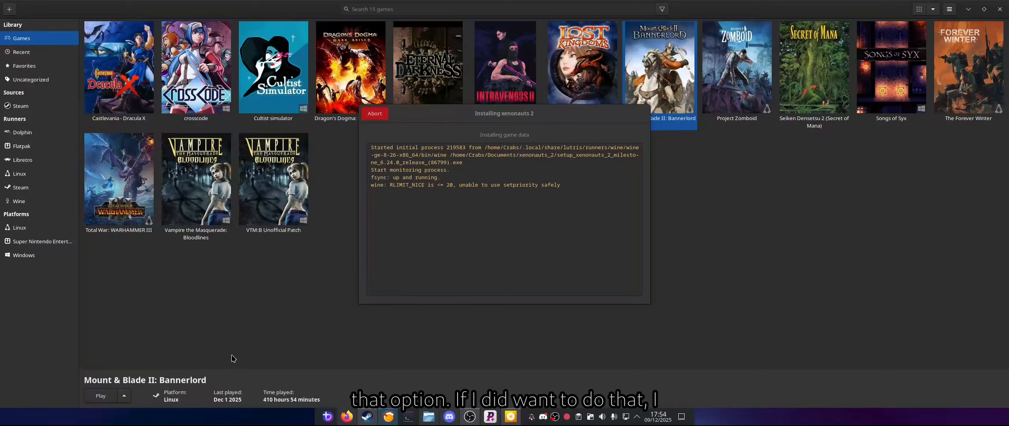
pyautogui.press('super')
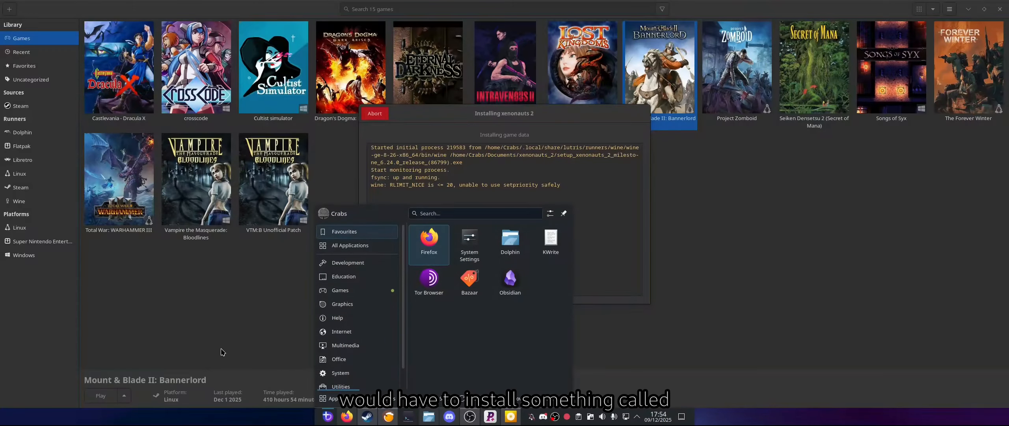
pyautogui.write('protn')
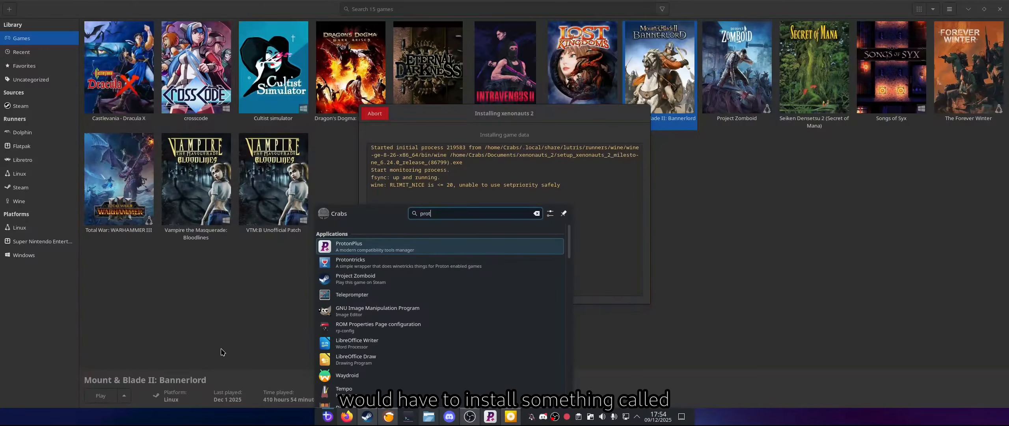
pyautogui.click(352, 264)
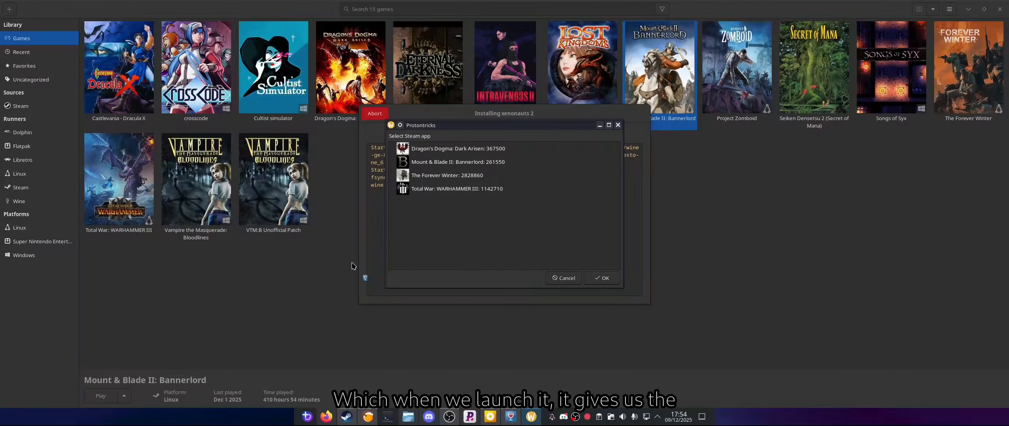
# Step: Open Mount & Blade II: Bannerlord in Protontricks and select the Install an application option in Winetricks
pyautogui.click(441, 163)
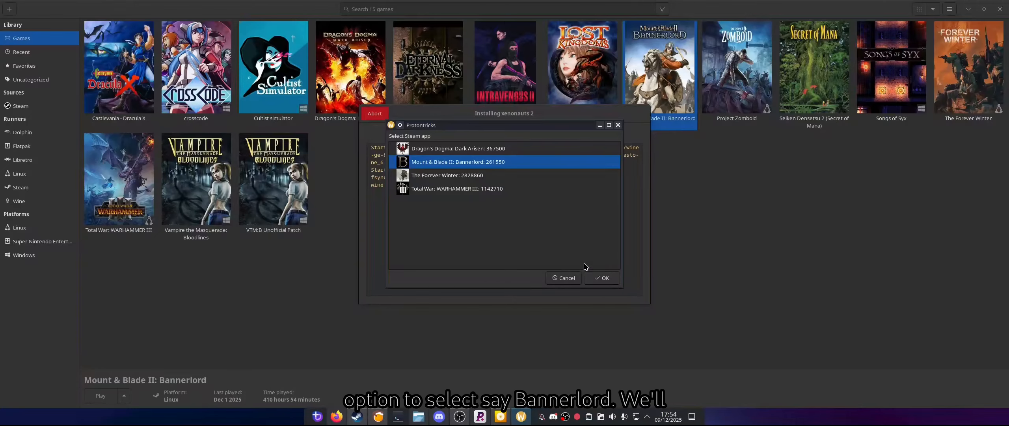
pyautogui.click(605, 278)
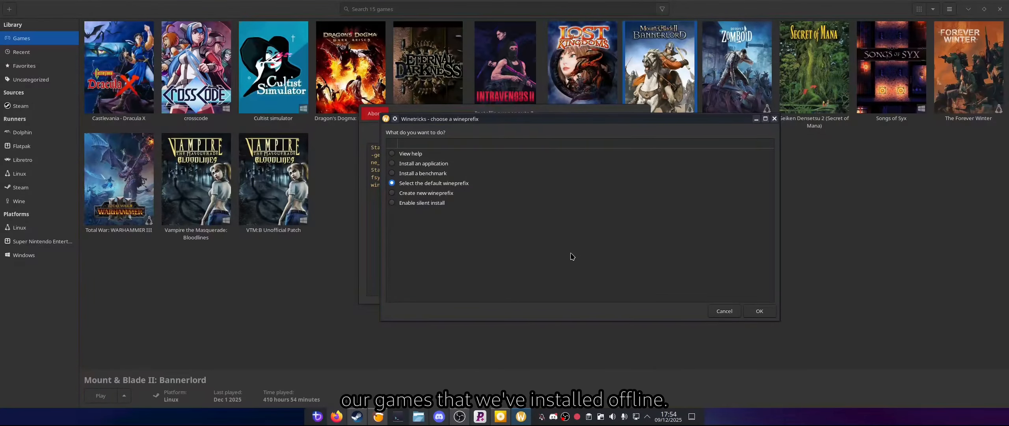
pyautogui.click(411, 166)
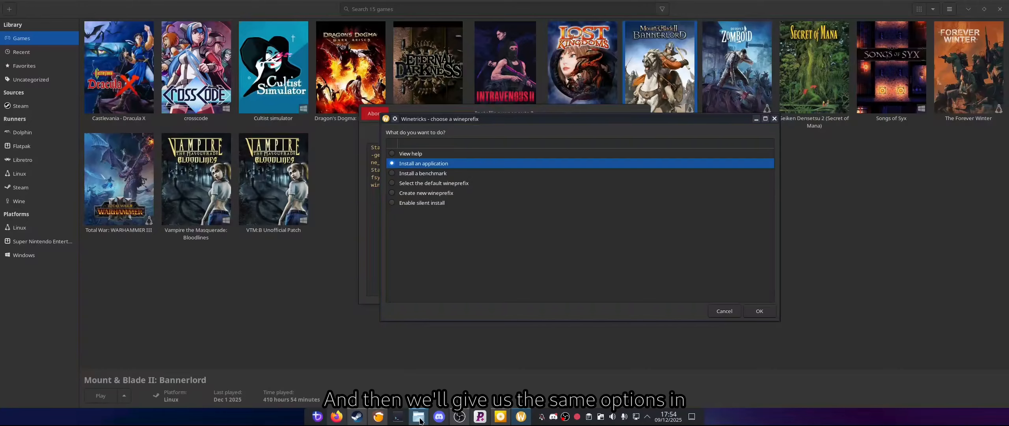
pyautogui.moveTo(419, 420)
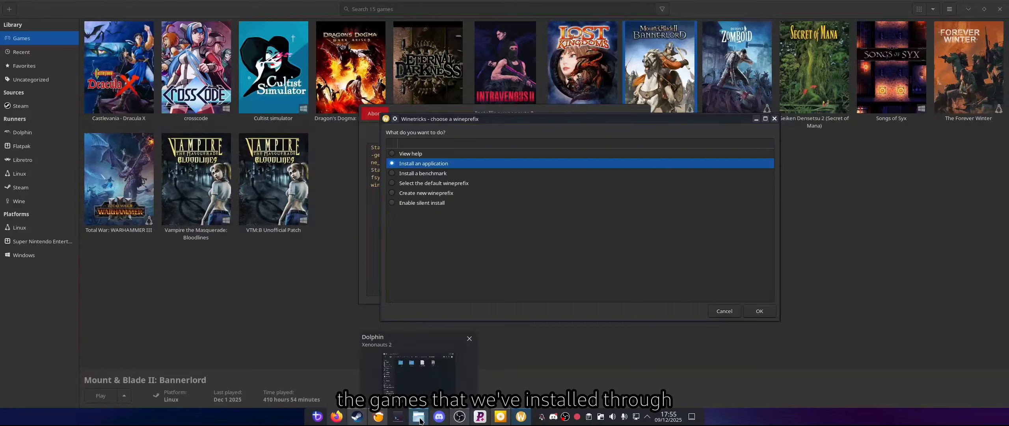
pyautogui.click(419, 420)
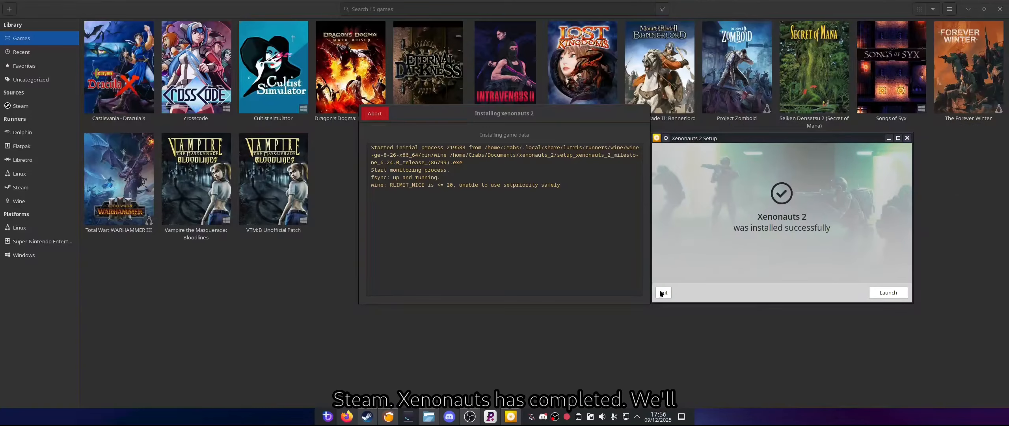
# Step: Exit the completed Xenonauts 2 setup without launching the game and close the installation window
pyautogui.click(663, 293)
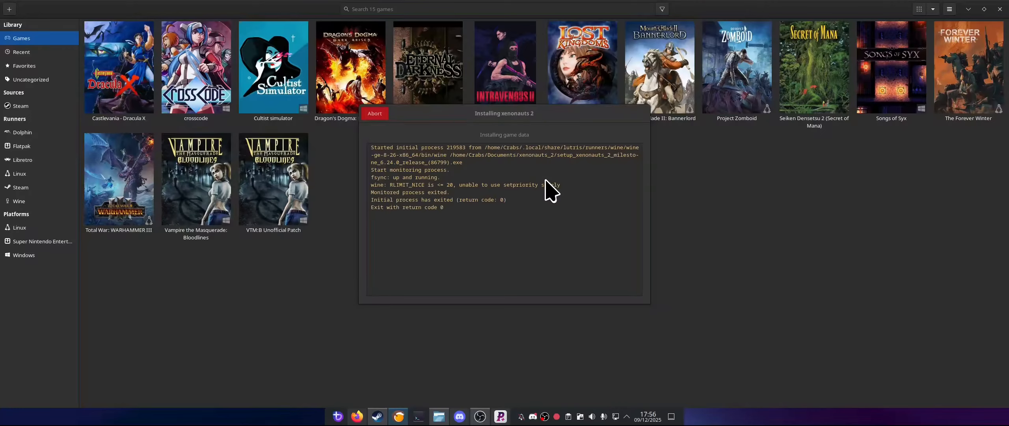
pyautogui.click(377, 114)
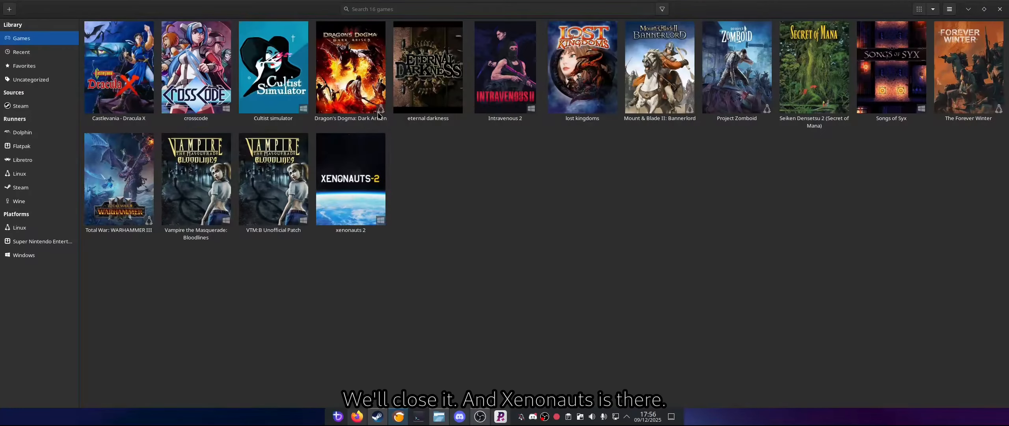
# Step: Configure xenonauts 2 to use Proton 10.0 as its Wine version and save the configuration
pyautogui.click(356, 175)
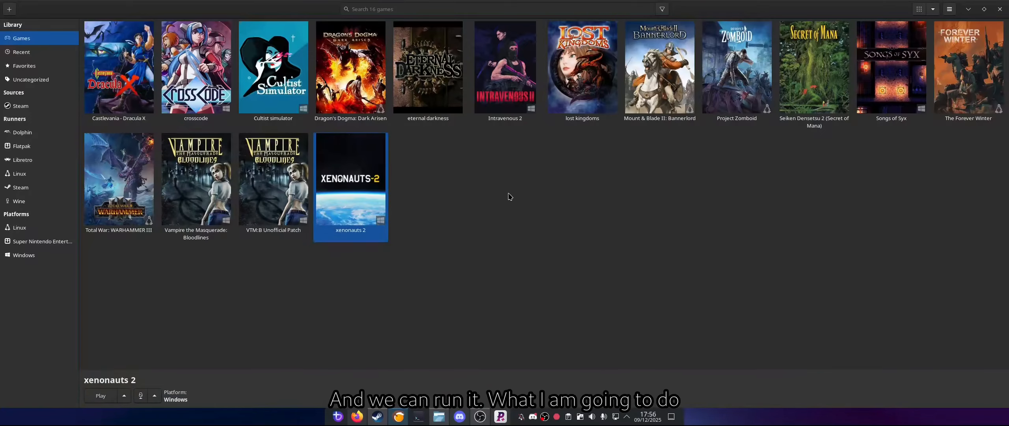
pyautogui.rightClick(355, 156)
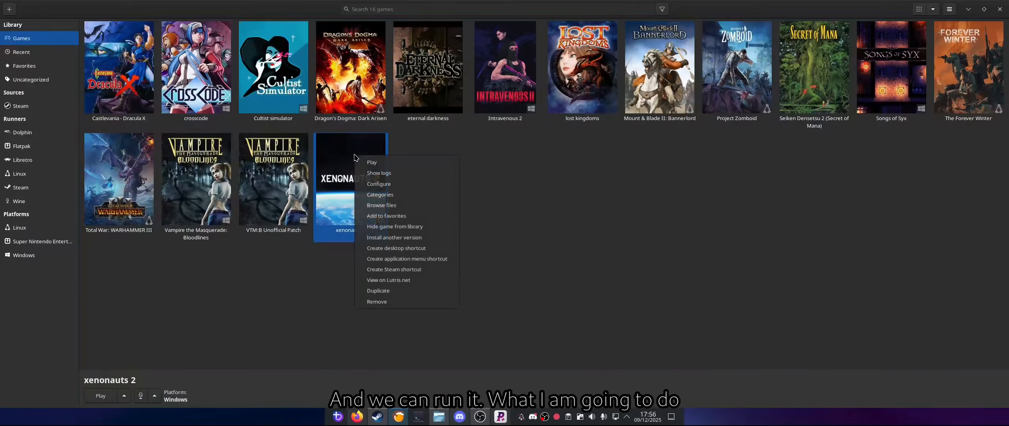
pyautogui.click(378, 184)
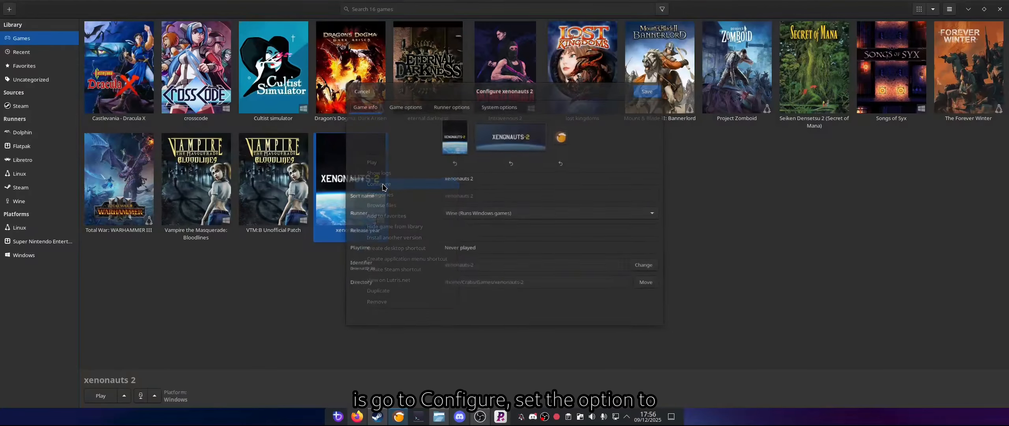
pyautogui.click(443, 105)
pyautogui.click(499, 143)
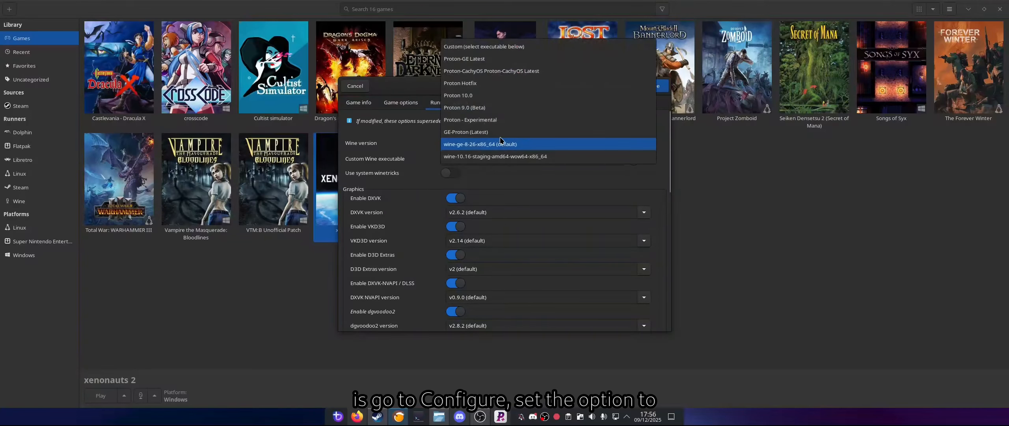
pyautogui.click(490, 96)
pyautogui.click(659, 87)
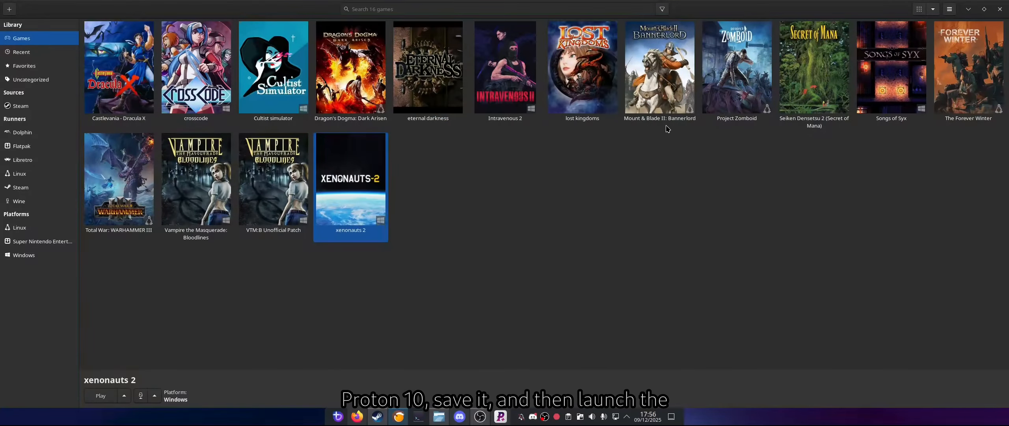
# Step: Launch xenonauts 2 to test it, acknowledging the alpha build notice, and exit the game from its main menu
pyautogui.click(374, 185)
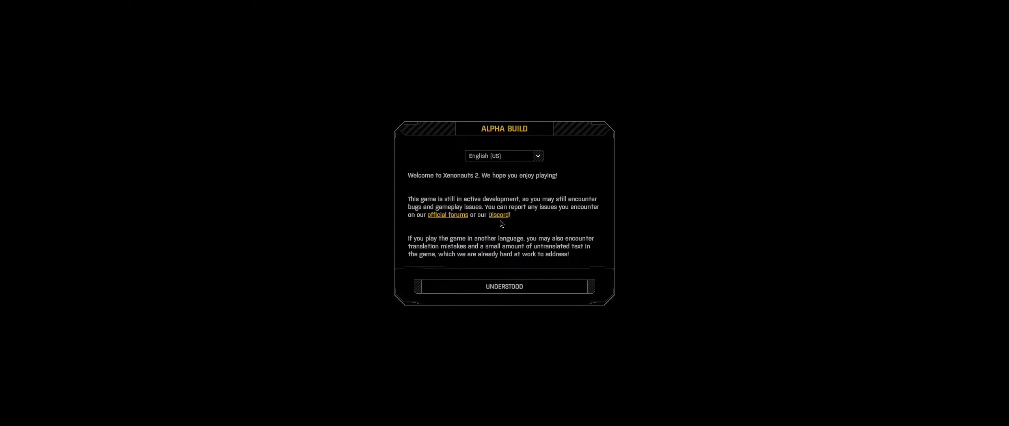
pyautogui.click(519, 286)
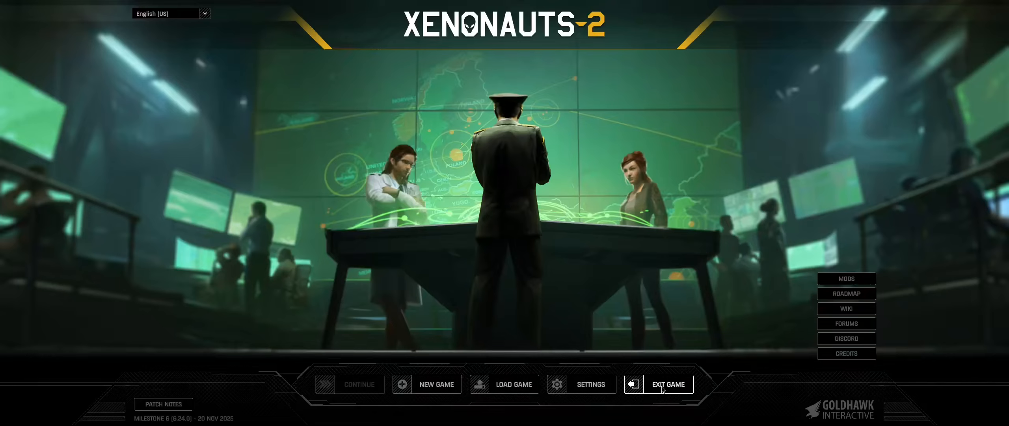
pyautogui.click(662, 389)
pyautogui.click(519, 226)
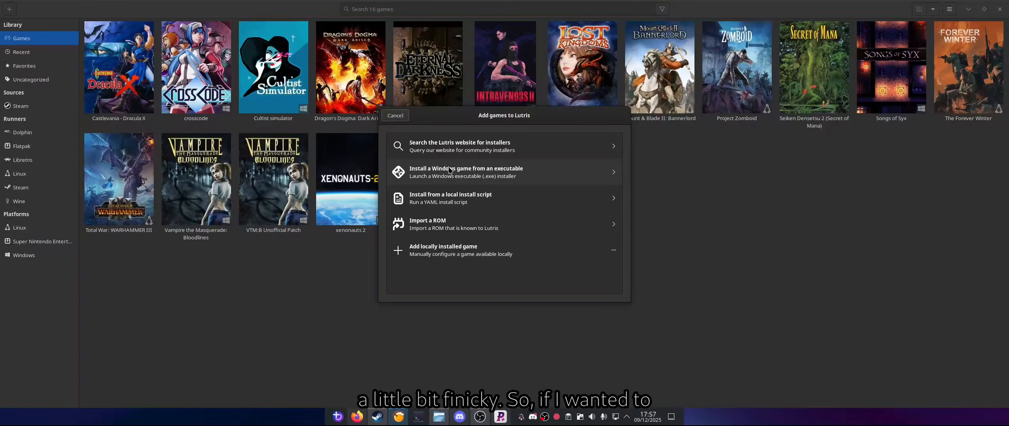
# Step: Add a Windows game from an executable named repack with the default preset and start its Wine setup file installer
pyautogui.click(450, 171)
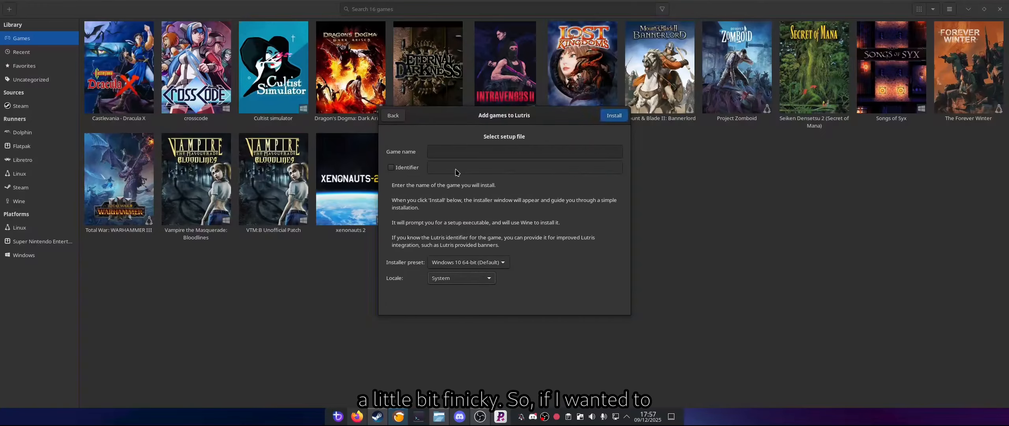
pyautogui.click(491, 151)
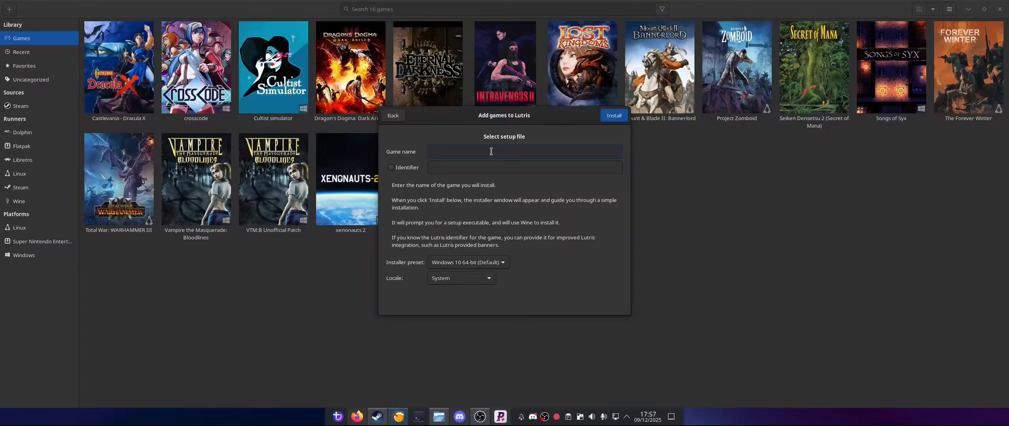
pyautogui.write('er')
pyautogui.write('pack')
pyautogui.click(613, 118)
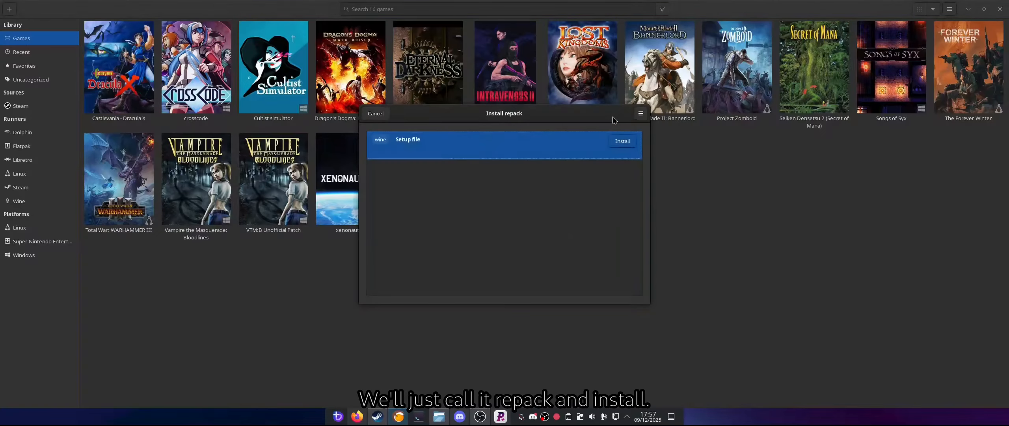
pyautogui.click(624, 143)
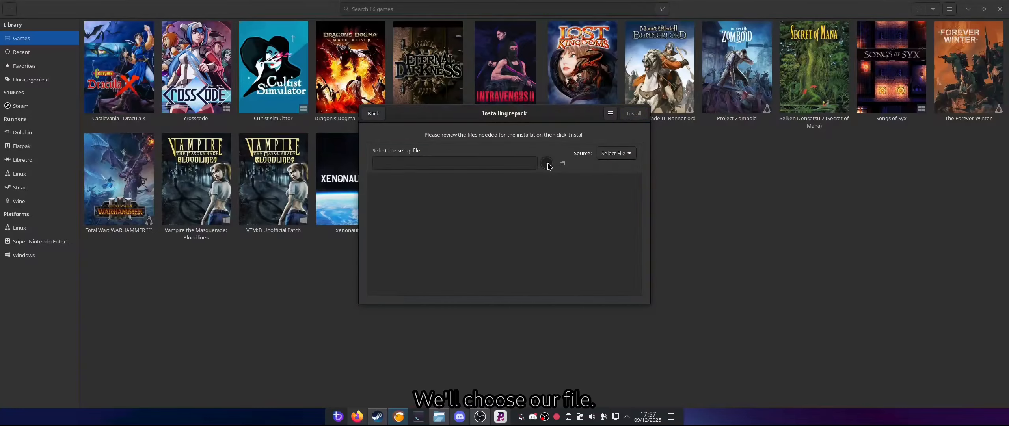
# Step: Choose setup.exe from Documents/Dispatch as the setup file for repack
pyautogui.click(550, 163)
pyautogui.doubleClick(388, 106)
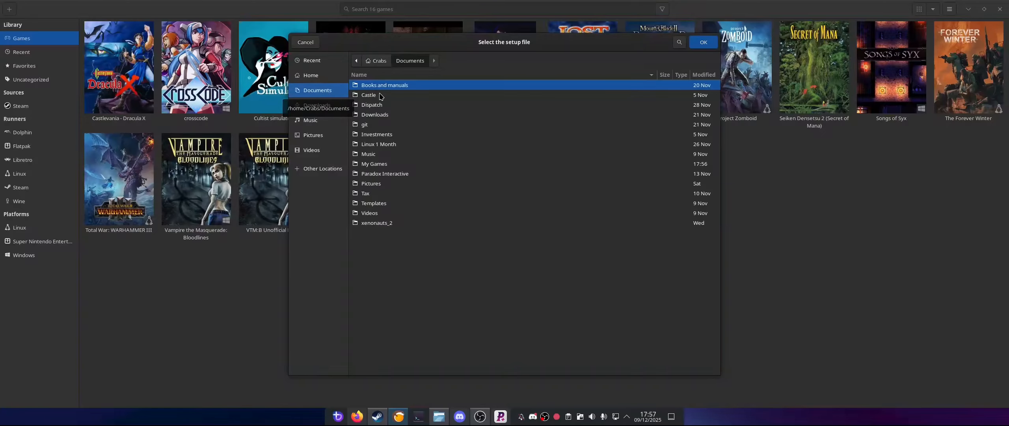
pyautogui.doubleClick(388, 104)
pyautogui.doubleClick(388, 144)
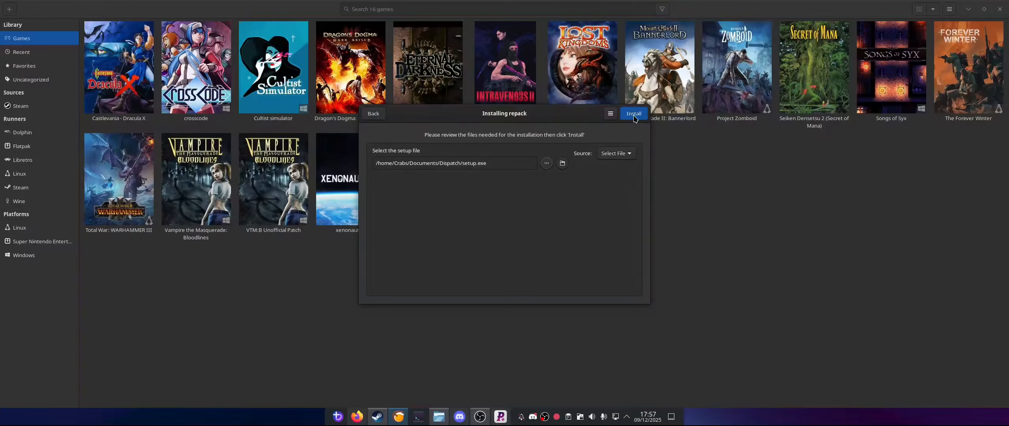
# Step: Start the repack installation, accept English as the setup language and mute the Dispatch installer's music
pyautogui.click(634, 115)
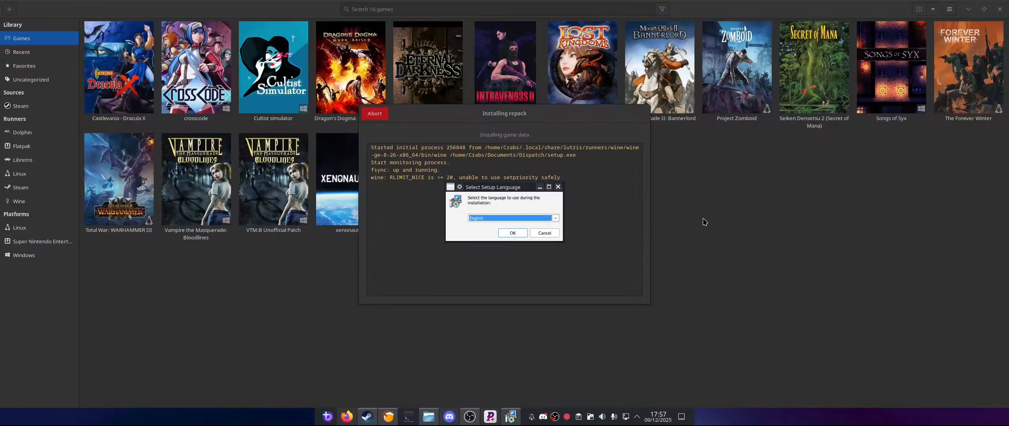
pyautogui.click(506, 234)
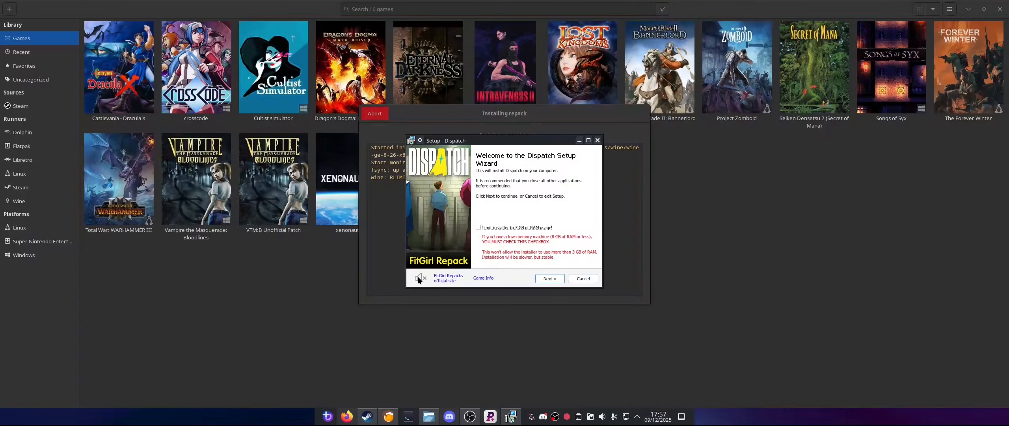
pyautogui.click(419, 278)
pyautogui.click(544, 280)
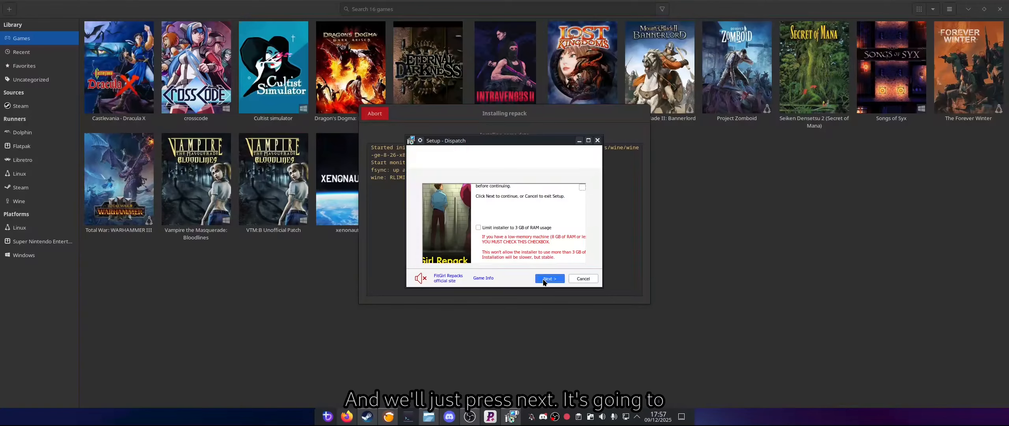
# Step: Set the Dispatch destination to the Games\Dispatch folder on the C drive and continue to component selection
pyautogui.click(544, 279)
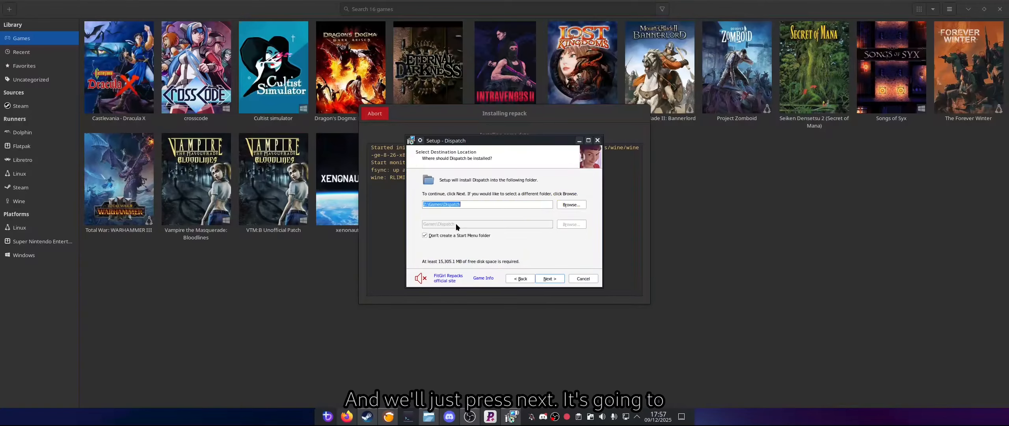
pyautogui.click(425, 205)
pyautogui.press('BackSpace')
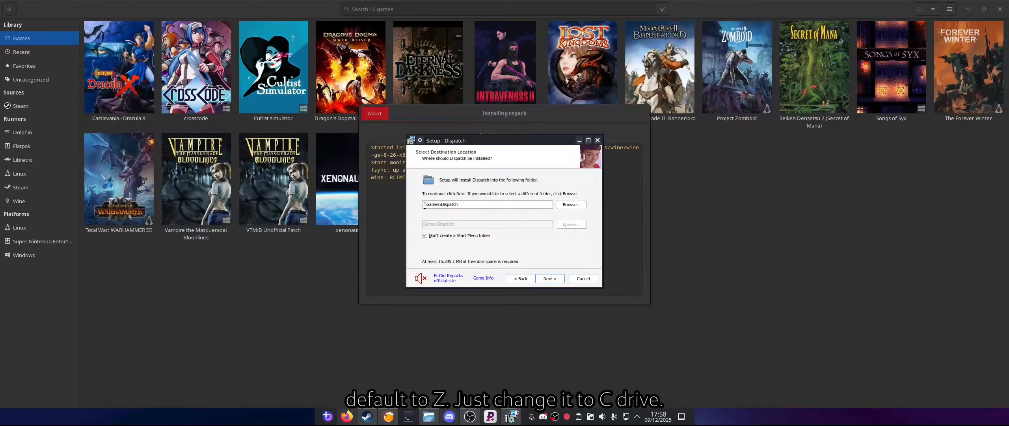
pyautogui.write('c')
pyautogui.click(550, 278)
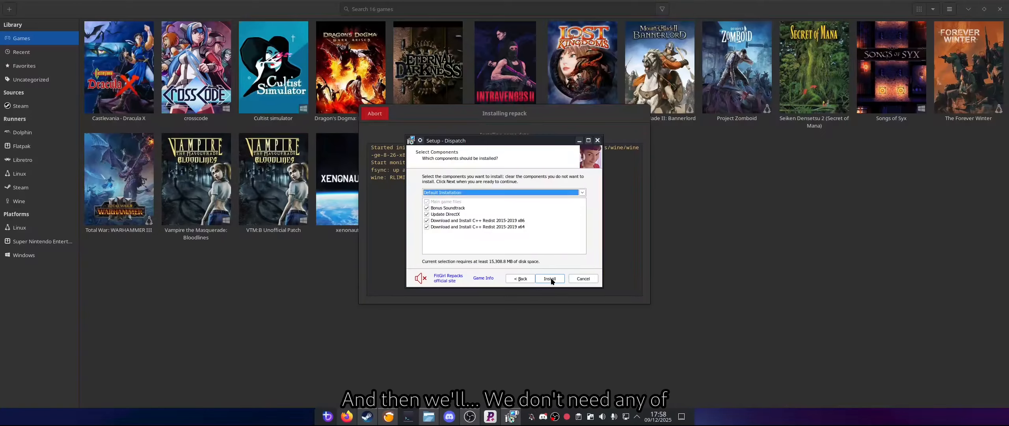
# Step: Exclude Bonus Soundtrack, Update DirectX and both C++ Redist 2015-2019 components, and start installing Dispatch
pyautogui.click(426, 208)
pyautogui.click(427, 214)
pyautogui.click(426, 221)
pyautogui.click(426, 227)
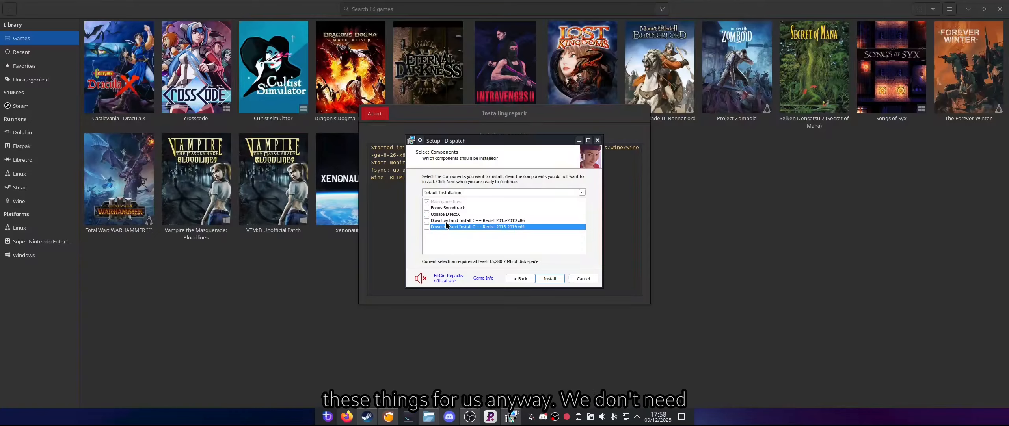
pyautogui.click(557, 280)
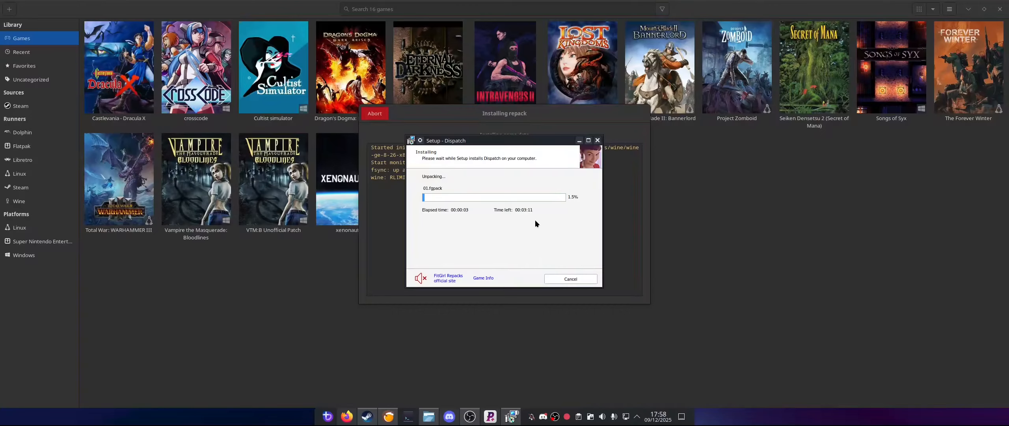
# Step: Dismiss the ISDone.dll error, turn off the site-opening, site-redirect and Launch Dispatch options, and finish and close the repack installer
pyautogui.moveTo(532, 140); pyautogui.dragTo(287, 156)
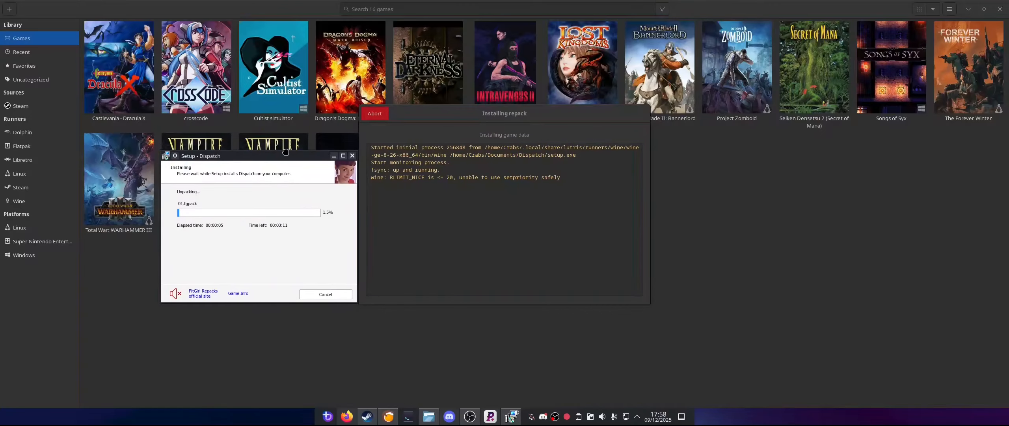
pyautogui.moveTo(508, 194); pyautogui.dragTo(288, 239)
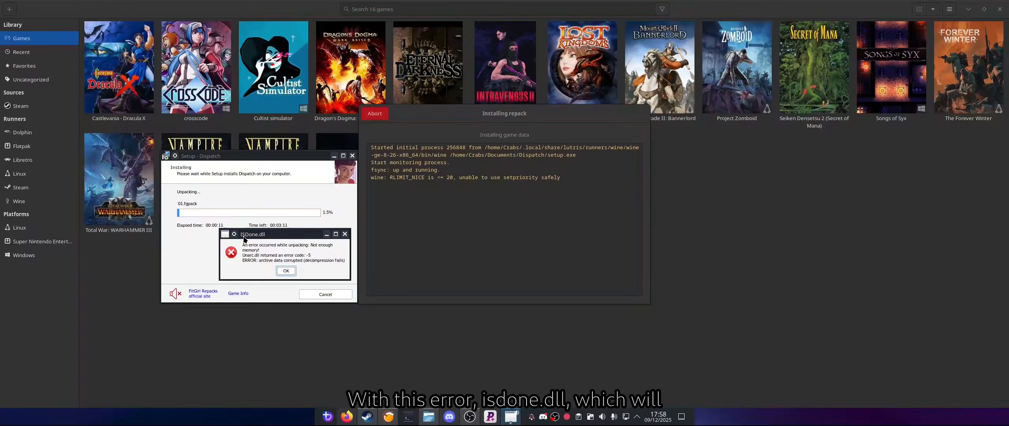
pyautogui.click(289, 271)
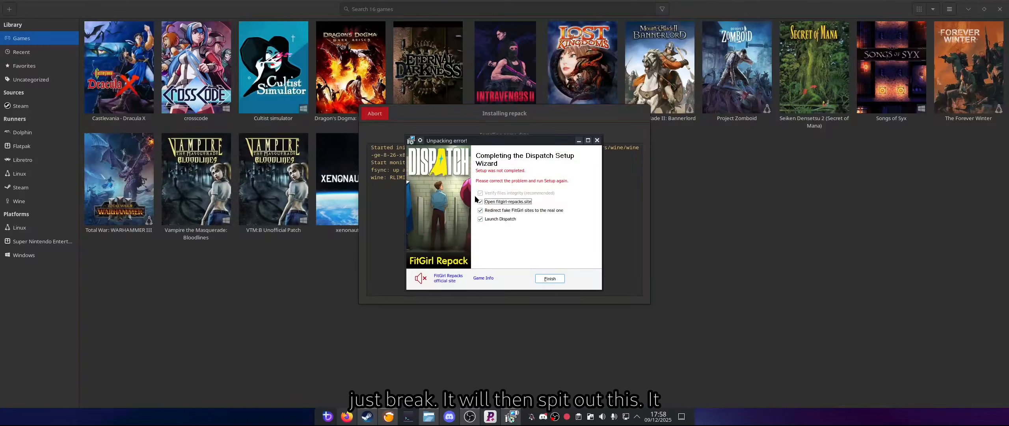
pyautogui.click(480, 202)
pyautogui.click(480, 211)
pyautogui.click(480, 219)
pyautogui.click(548, 279)
pyautogui.click(503, 231)
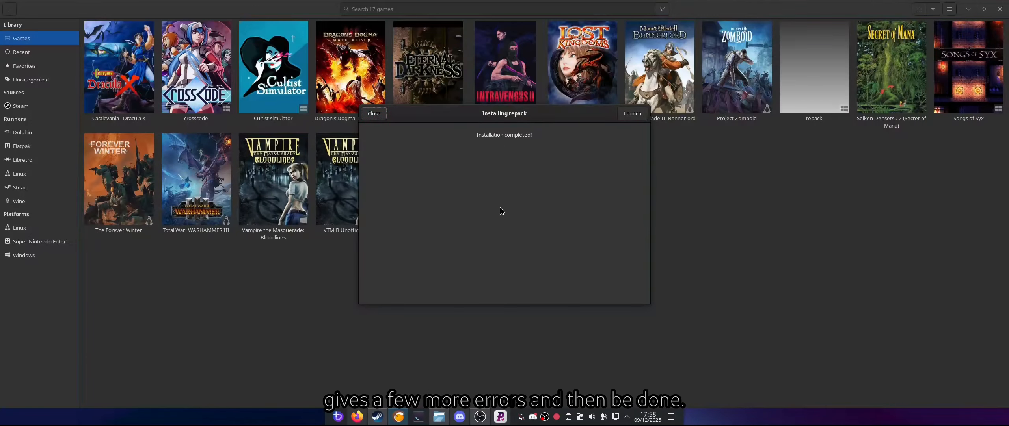
pyautogui.click(374, 114)
# Step: Uninstall repack, deleting its files and removing it from the library
pyautogui.click(821, 91)
pyautogui.rightClick(821, 92)
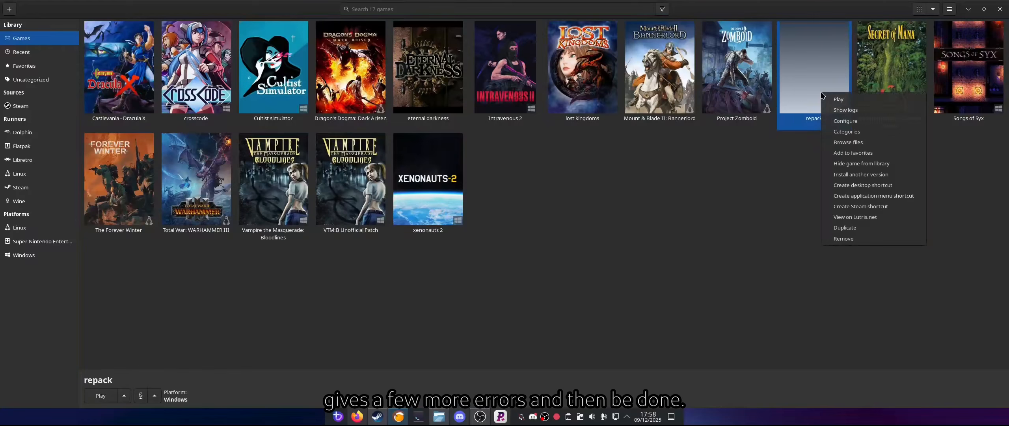
pyautogui.click(844, 239)
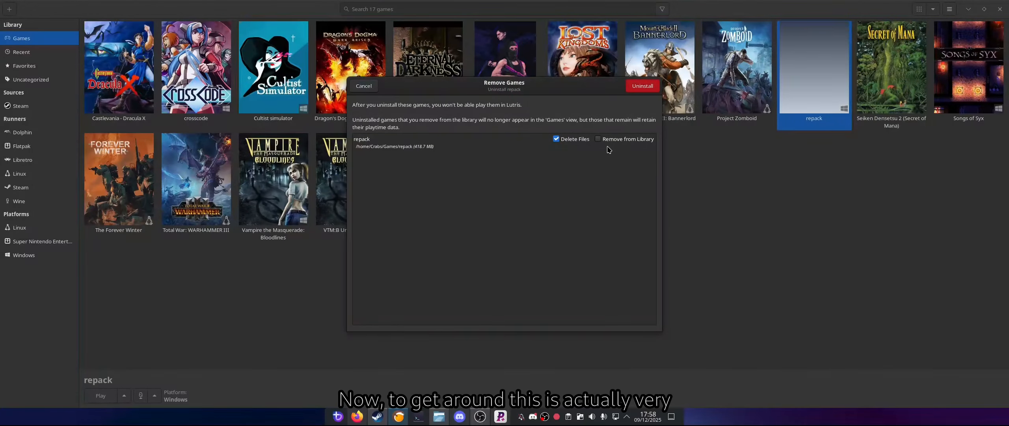
pyautogui.click(598, 139)
pyautogui.click(650, 87)
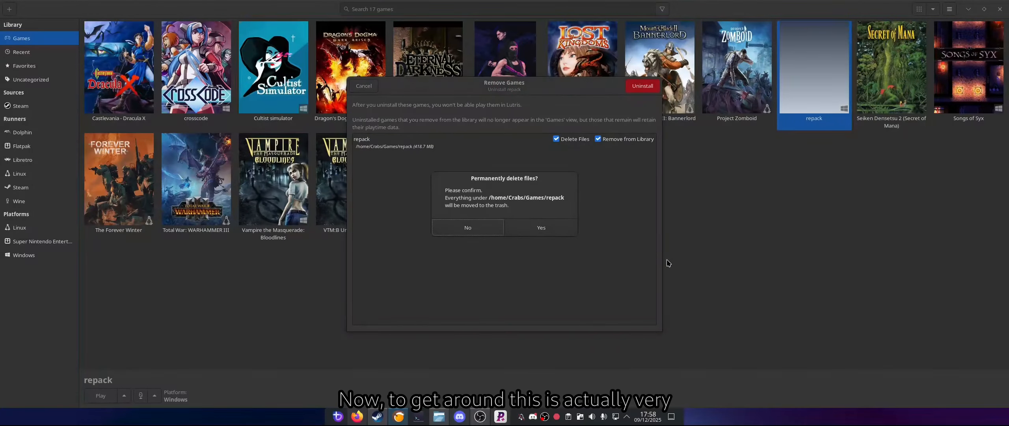
pyautogui.click(519, 229)
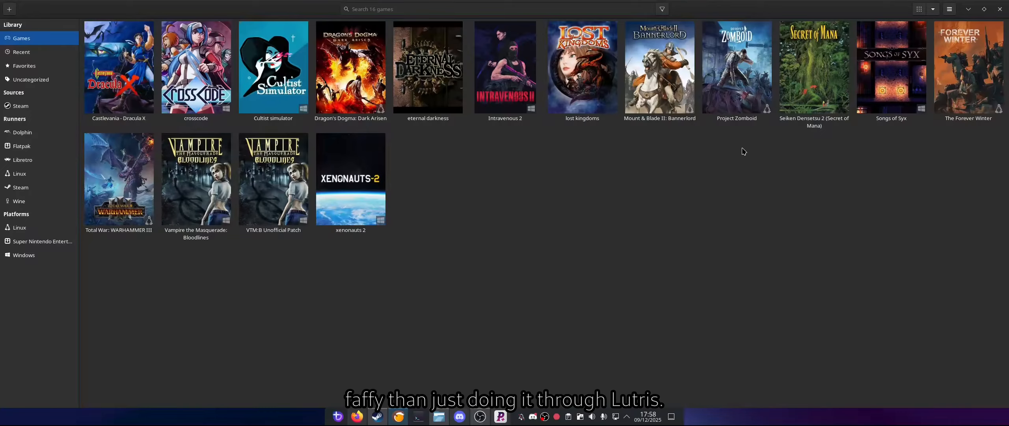
# Step: Set the global Wine runner's version to Proton 10.0, save it and close the settings
pyautogui.click(950, 10)
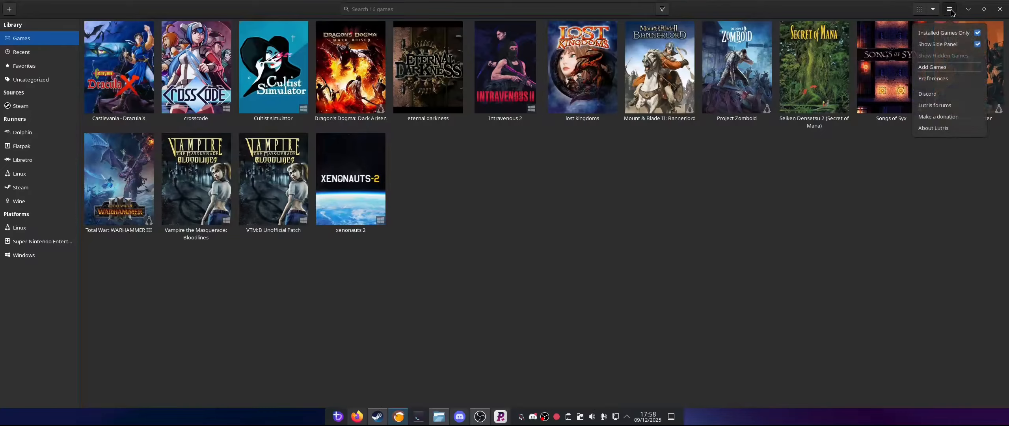
pyautogui.click(940, 81)
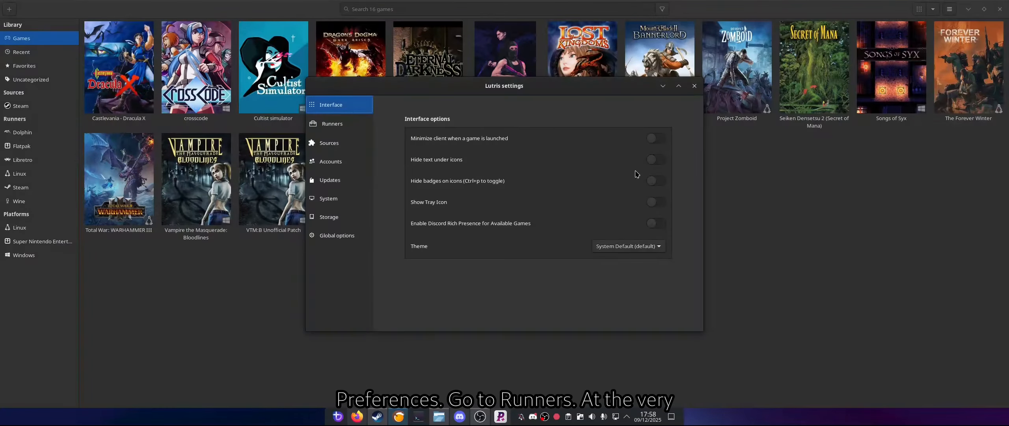
pyautogui.click(337, 128)
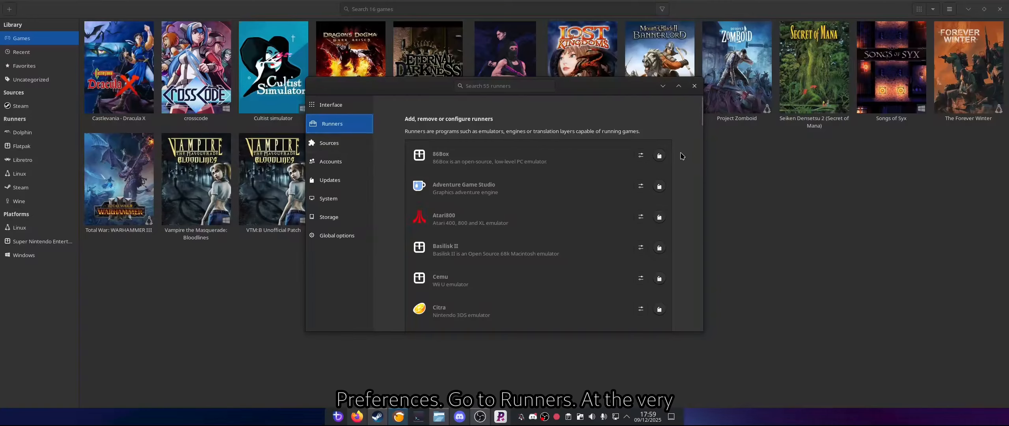
pyautogui.moveTo(702, 111); pyautogui.dragTo(706, 332)
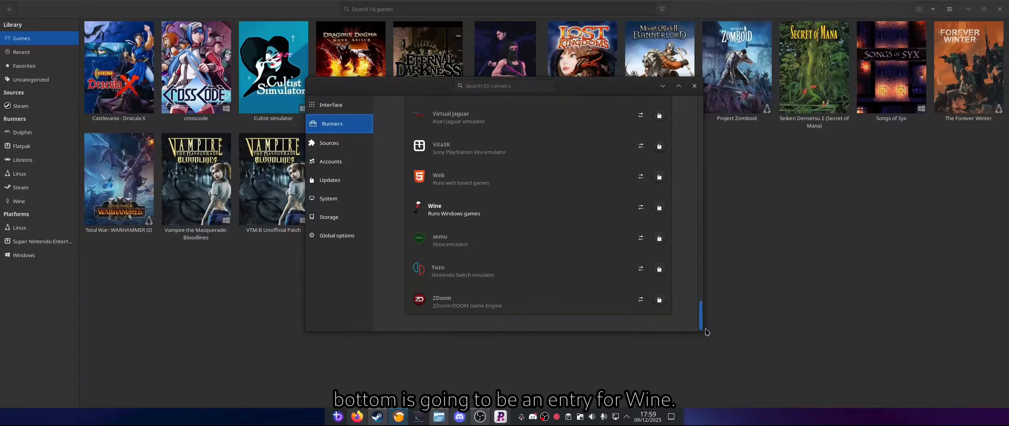
pyautogui.click(641, 208)
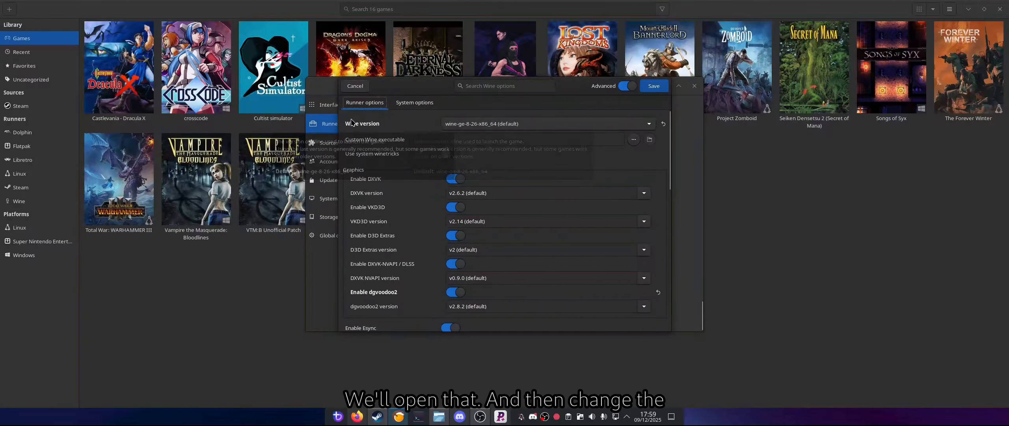
pyautogui.click(513, 125)
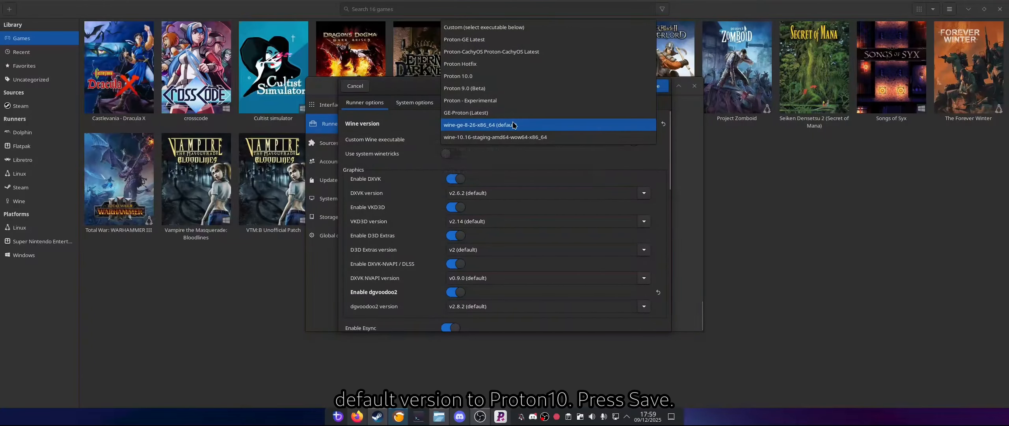
pyautogui.click(464, 75)
pyautogui.click(657, 87)
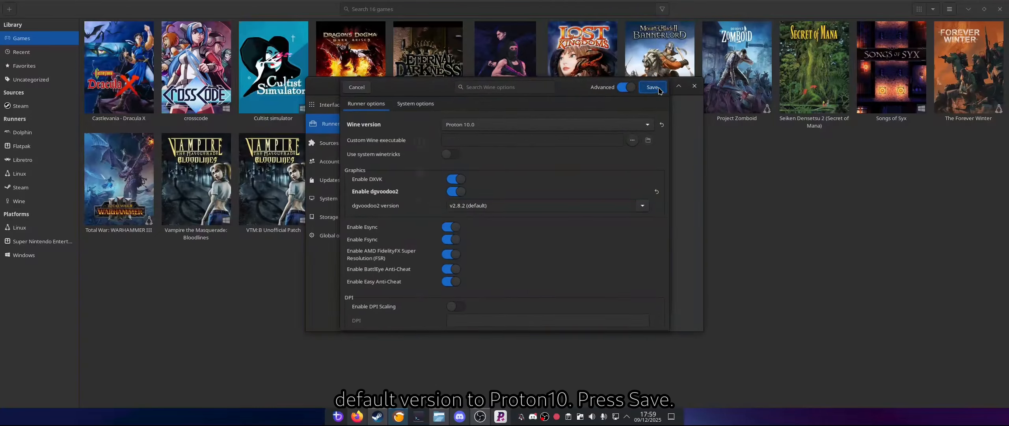
pyautogui.click(694, 86)
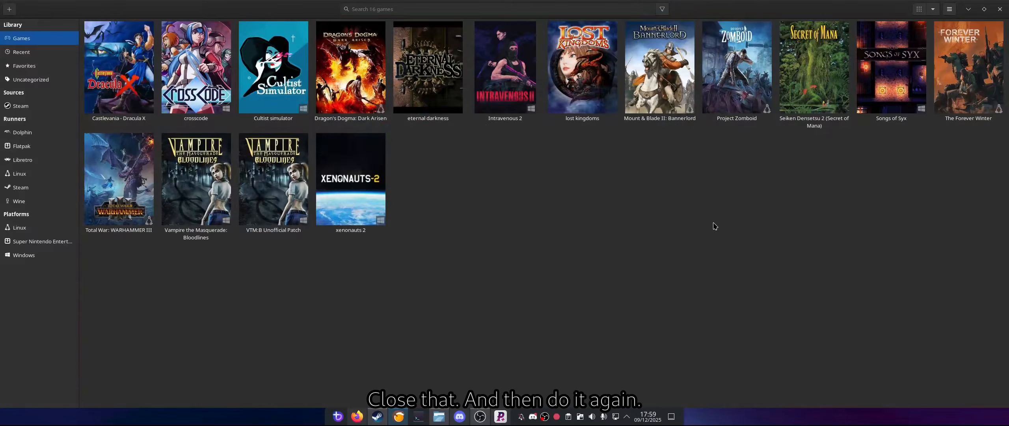
# Step: Add a Windows game from an executable named repack with the default preset and installation directory
pyautogui.click(9, 9)
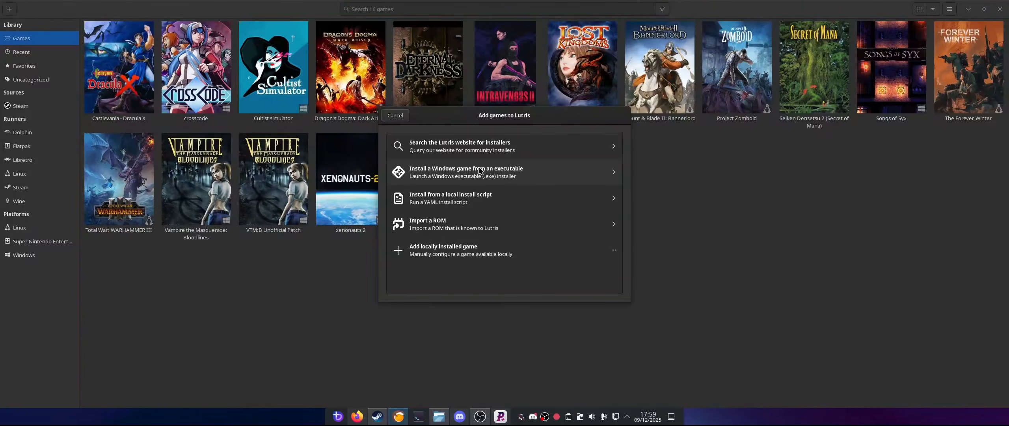
pyautogui.click(480, 171)
pyautogui.click(481, 154)
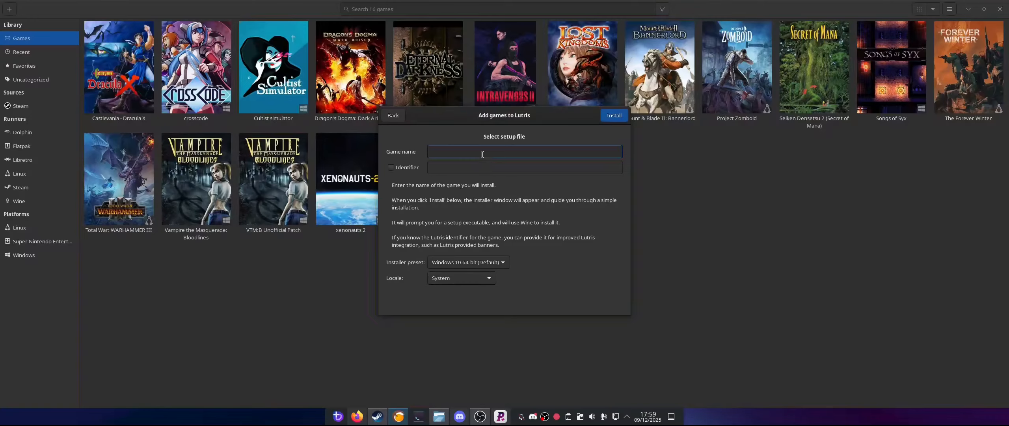
pyautogui.write('repack')
pyautogui.click(613, 119)
pyautogui.click(629, 144)
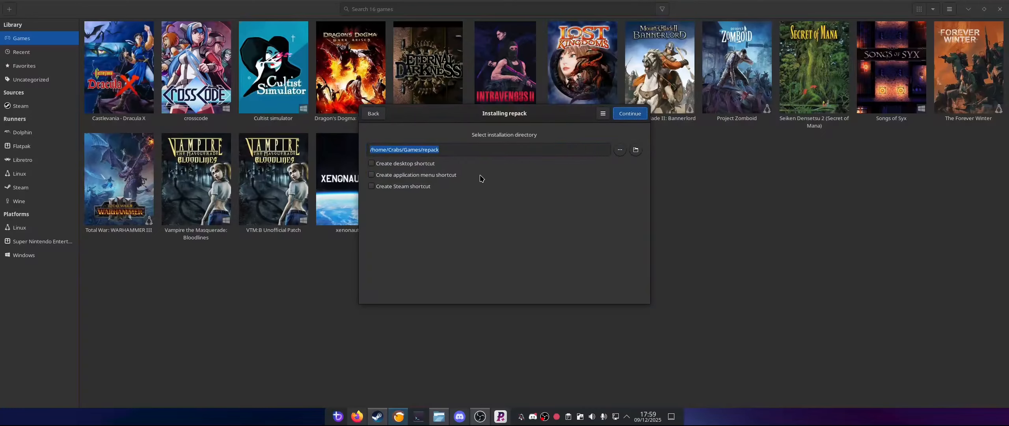
pyautogui.click(631, 115)
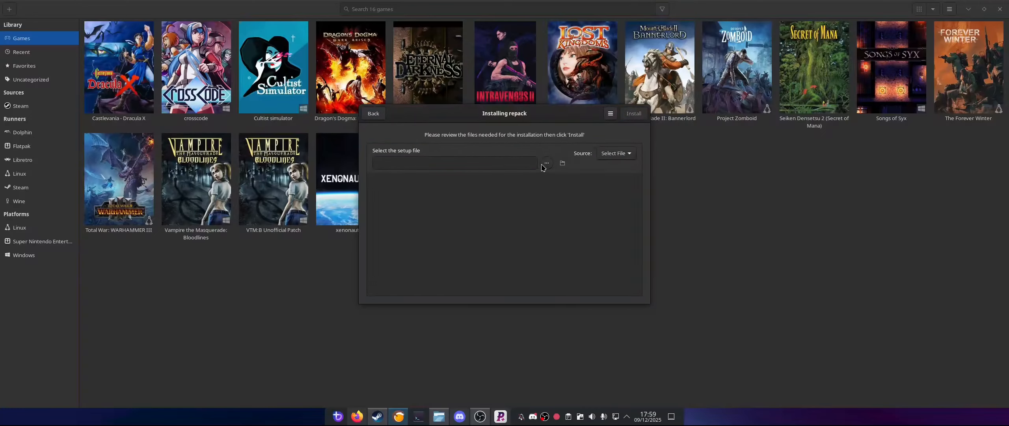
# Step: Choose setup.exe from Documents/Dispatch as the setup file and start the repack installation
pyautogui.click(547, 163)
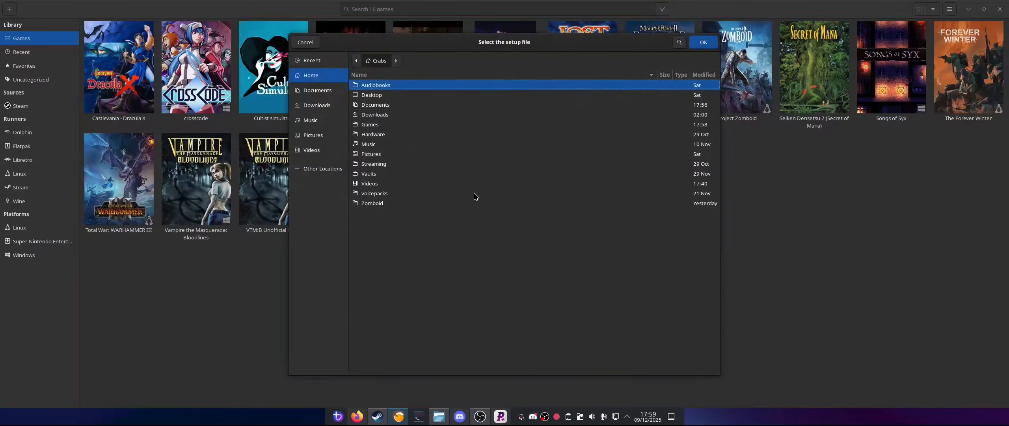
pyautogui.doubleClick(372, 106)
pyautogui.doubleClick(372, 104)
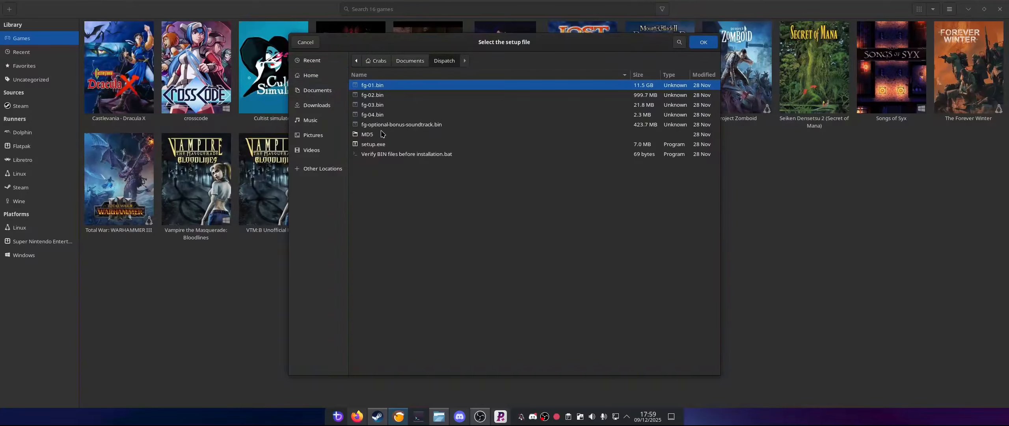
pyautogui.doubleClick(373, 144)
pyautogui.click(638, 115)
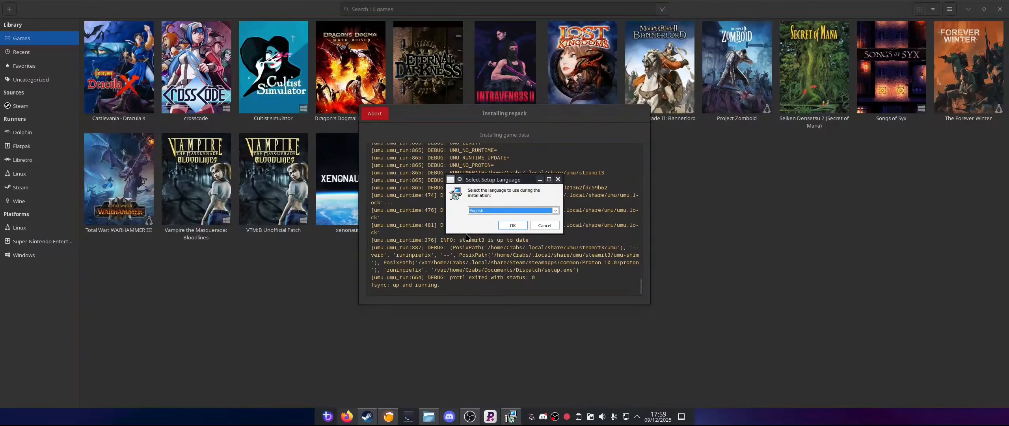
# Step: Run the Dispatch setup in English, mute its music and limit the installer to 3 GB of RAM usage
pyautogui.click(513, 226)
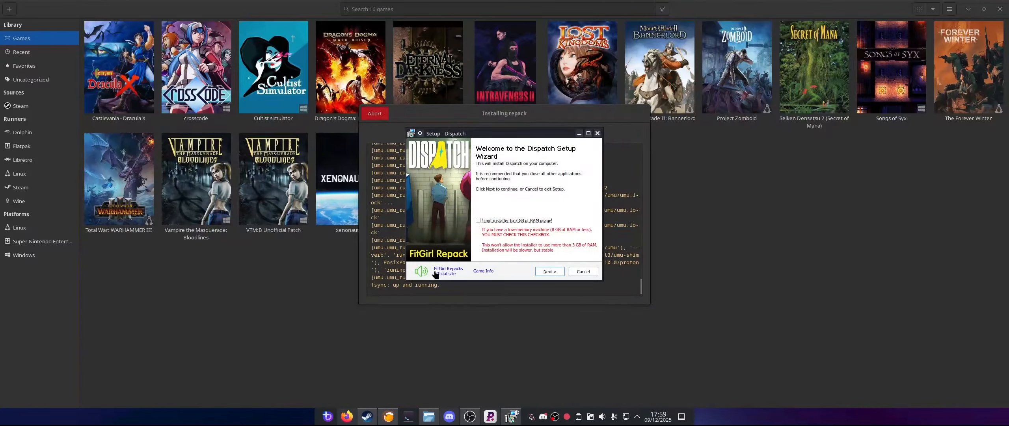
pyautogui.click(421, 271)
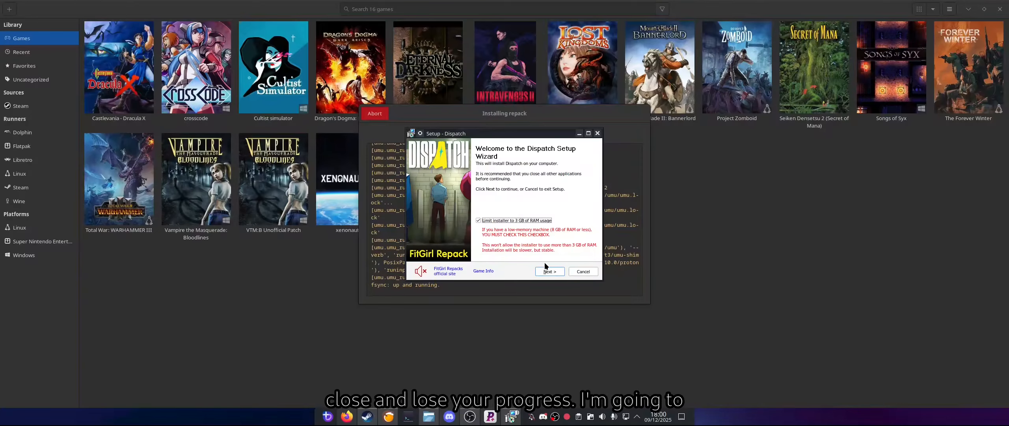
pyautogui.click(551, 271)
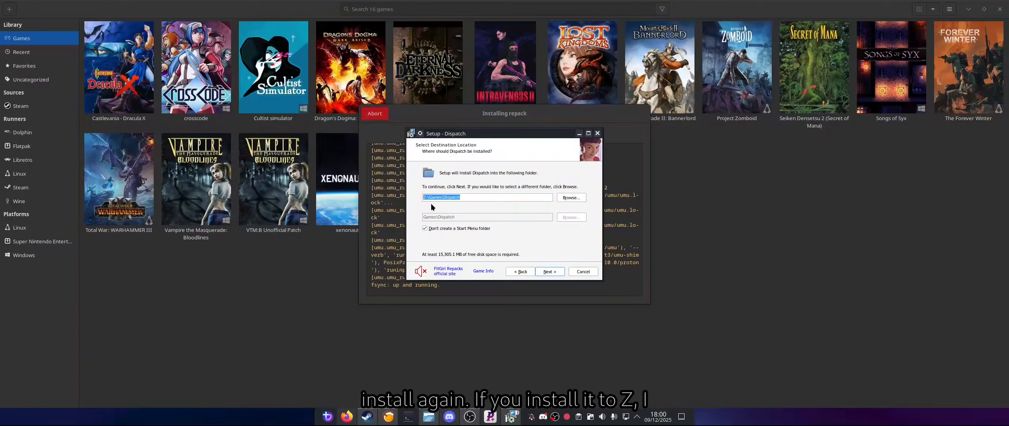
# Step: Try the root of the Z: drive as the Dispatch installation folder and continue to component selection
pyautogui.click(564, 197)
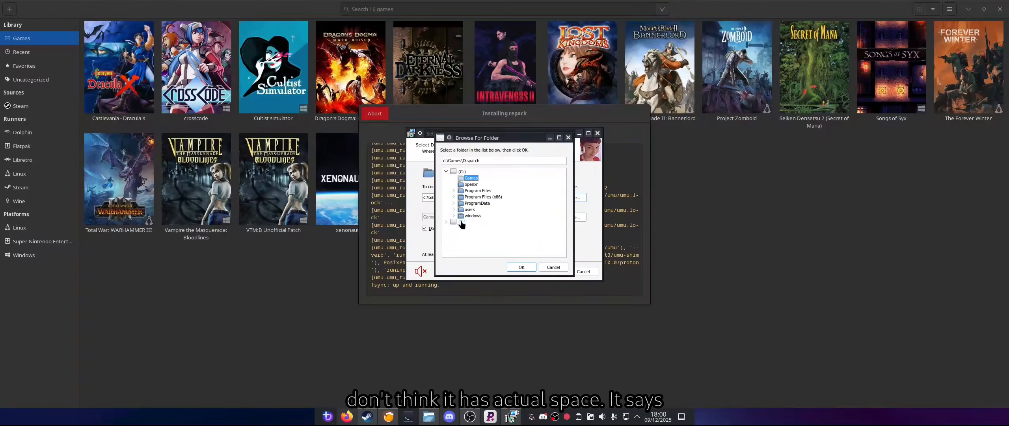
pyautogui.click(451, 222)
pyautogui.click(447, 222)
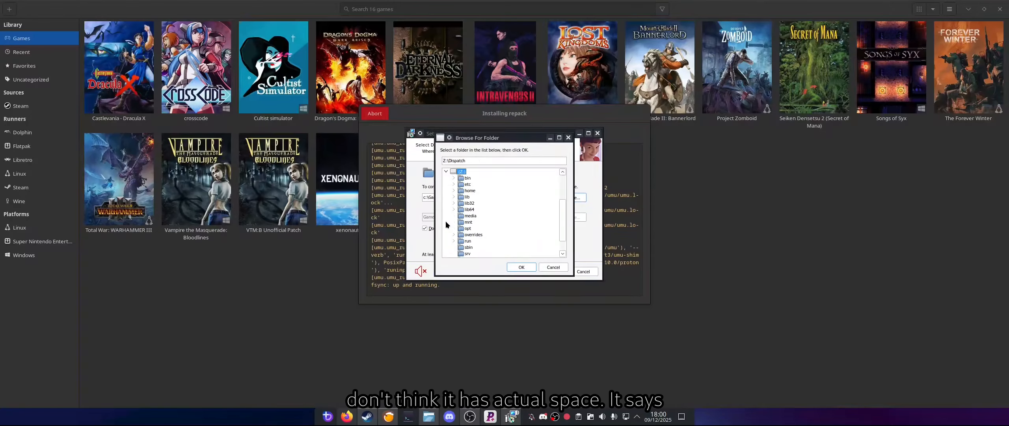
pyautogui.click(521, 267)
pyautogui.click(550, 272)
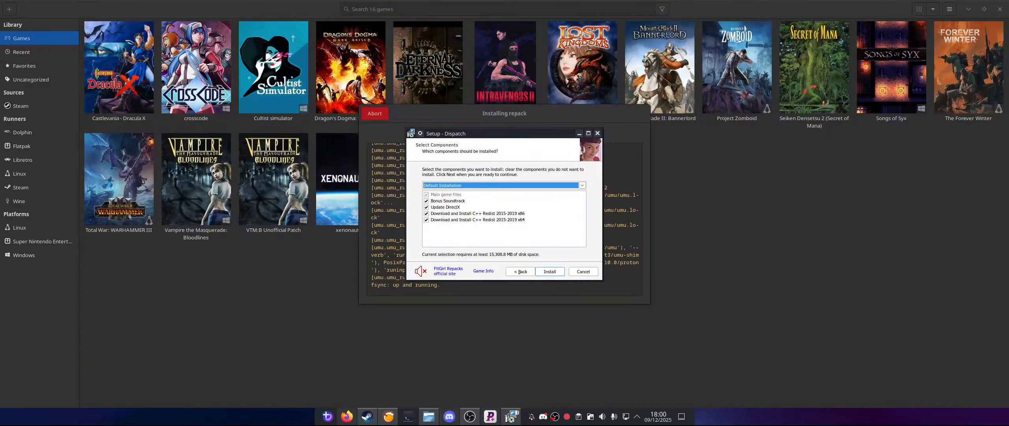
# Step: Exclude the bonus soundtrack, then return to the destination and change the installation folder to c:\Dispatch
pyautogui.press('Tab')
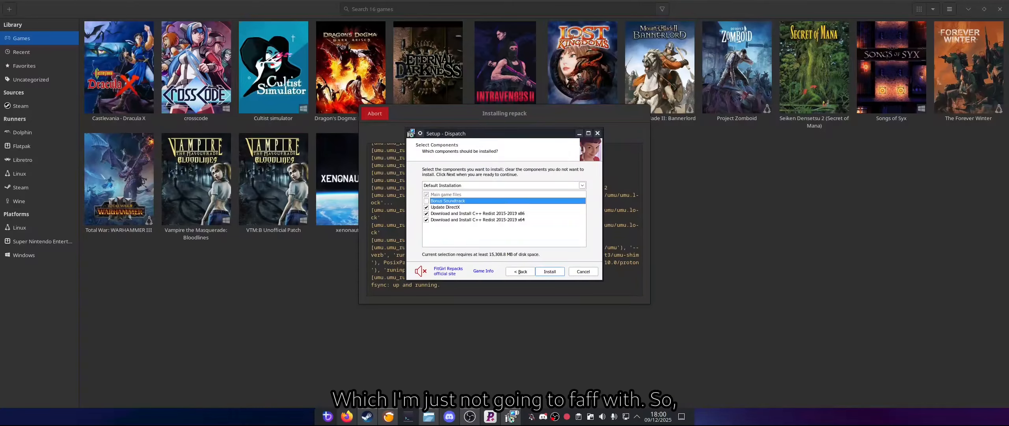
pyautogui.hotkey('alt', 'b')
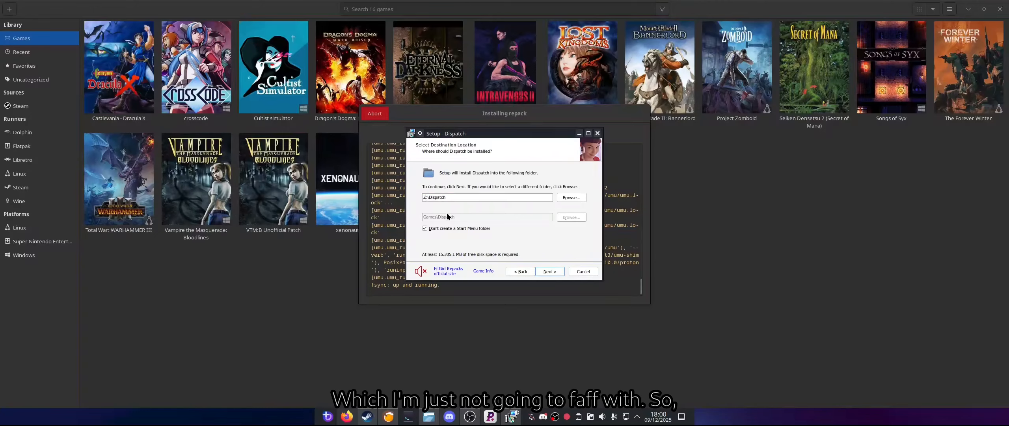
pyautogui.write('c')
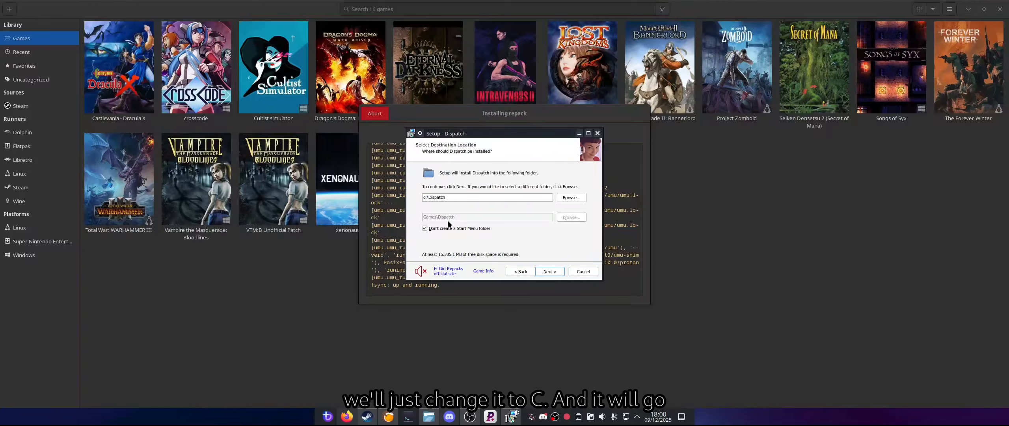
pyautogui.click(550, 272)
# Step: Exclude the DirectX update and both C++ Redist 2015-2019 downloads, and start installing Dispatch
pyautogui.click(426, 207)
pyautogui.click(426, 213)
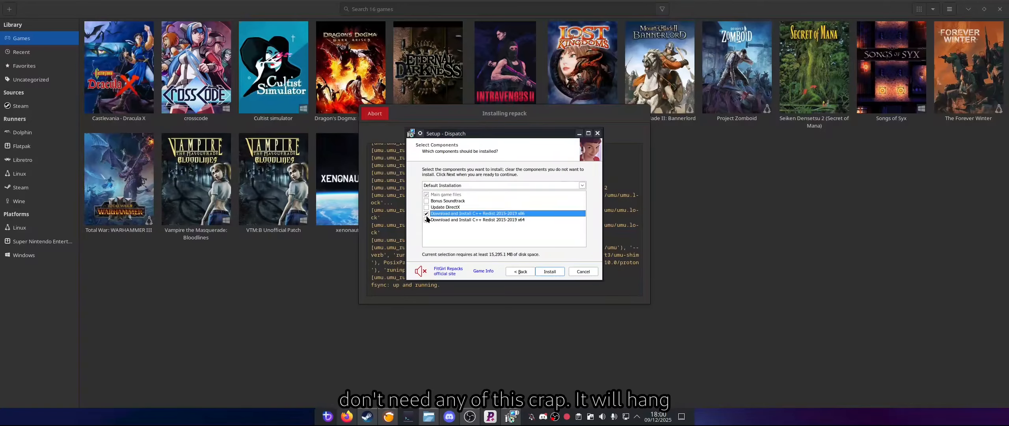
pyautogui.click(426, 220)
pyautogui.click(545, 273)
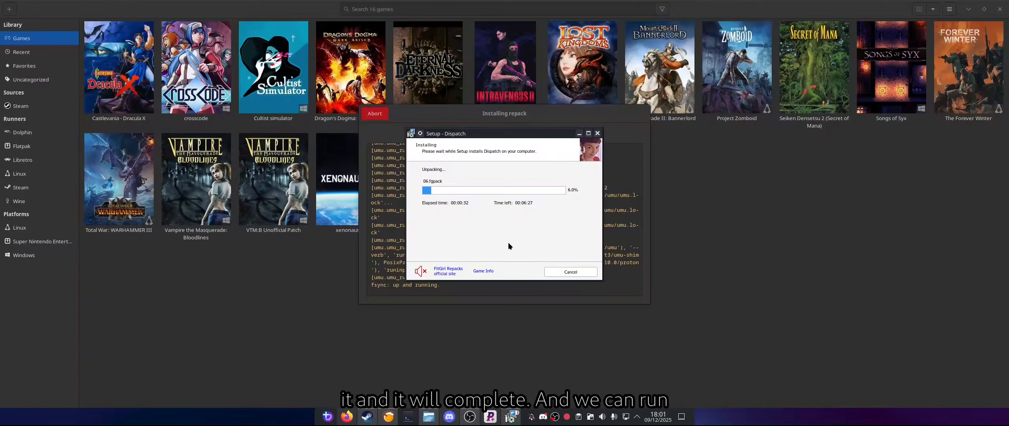
# Step: Move the Dispatch setup window and the repack installation window aside and return focus to the game library
pyautogui.moveTo(503, 136); pyautogui.dragTo(775, 156)
pyautogui.moveTo(523, 111); pyautogui.dragTo(601, 137)
pyautogui.click(374, 327)
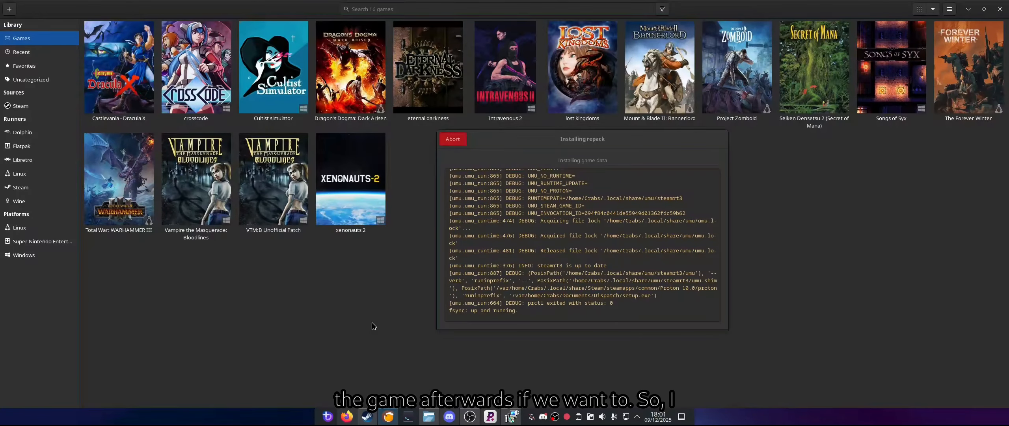